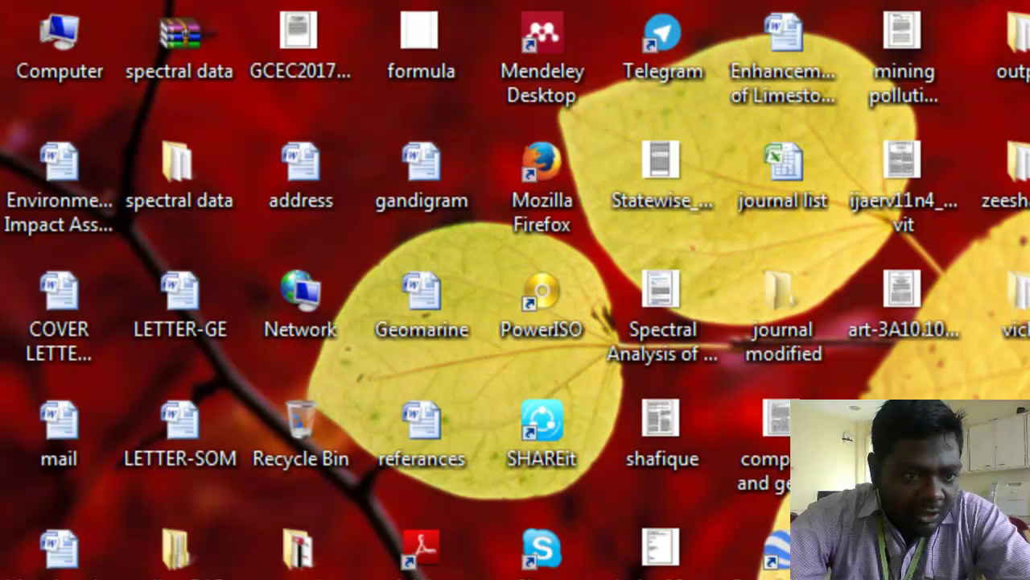
Launch ENVI Classic 5.3 (32-bit) and start the Spectral Library Builder with wavelengths taken from the first input spectrum.
{"action": "key", "text": "super"}
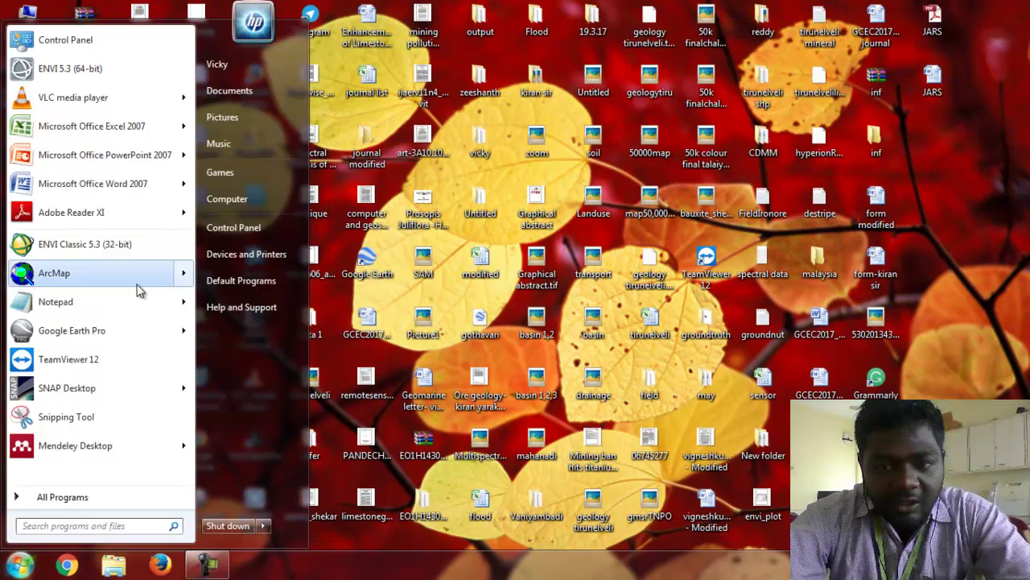
{"action": "left_click", "coordinate": [141, 245]}
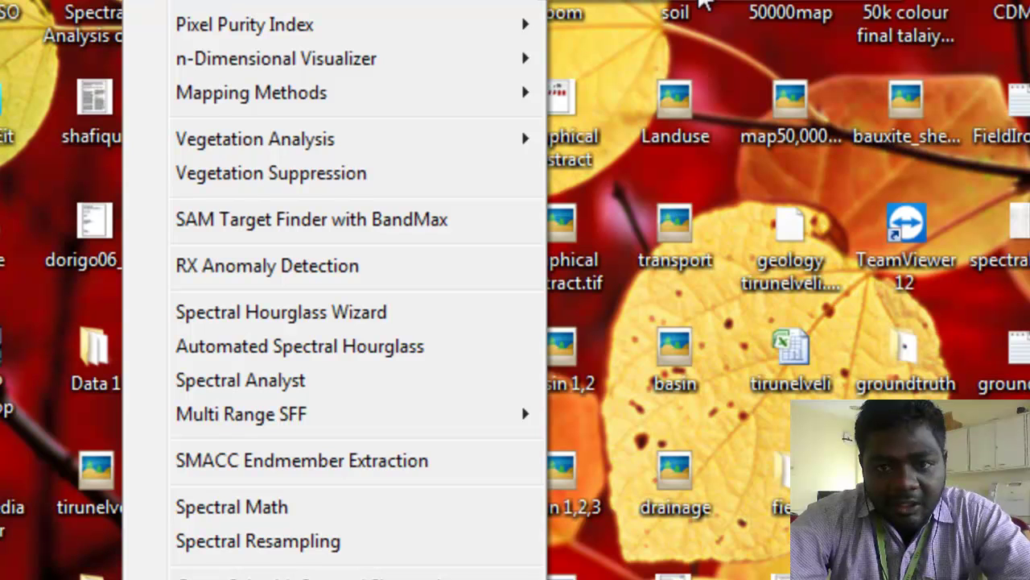
{"action": "left_click", "coordinate": [370, 181]}
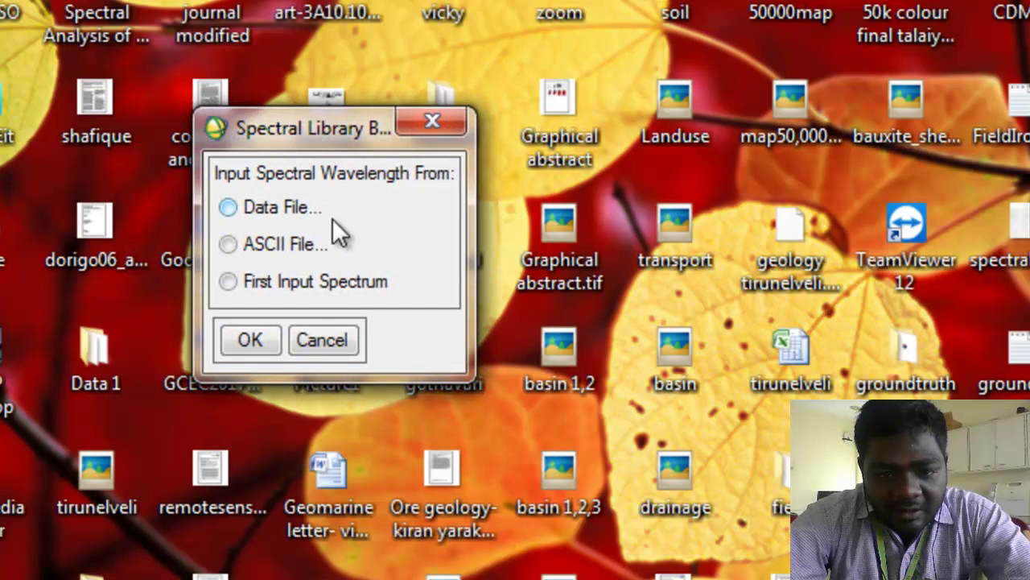
{"action": "left_click", "coordinate": [316, 283]}
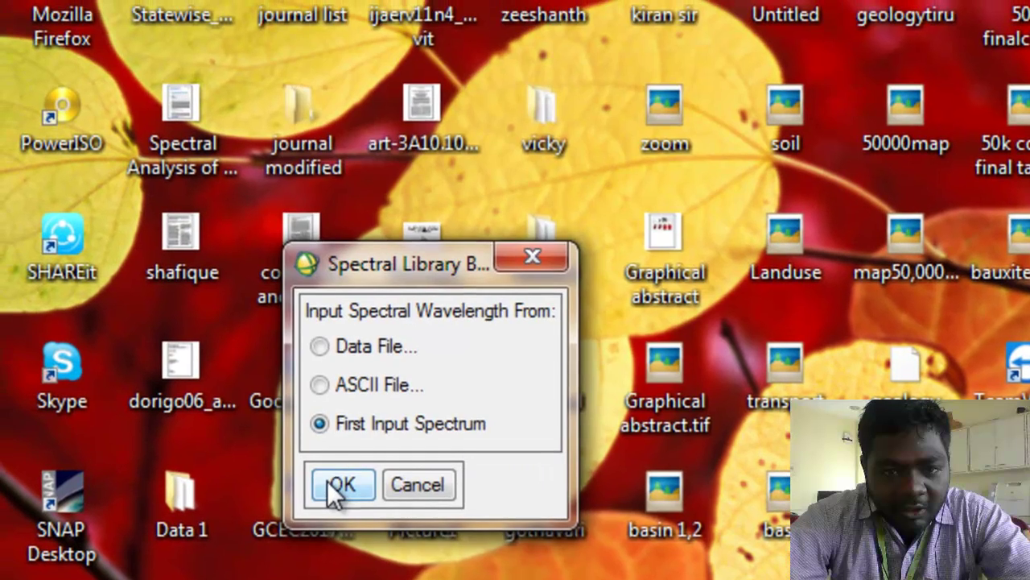
{"action": "left_click", "coordinate": [330, 483]}
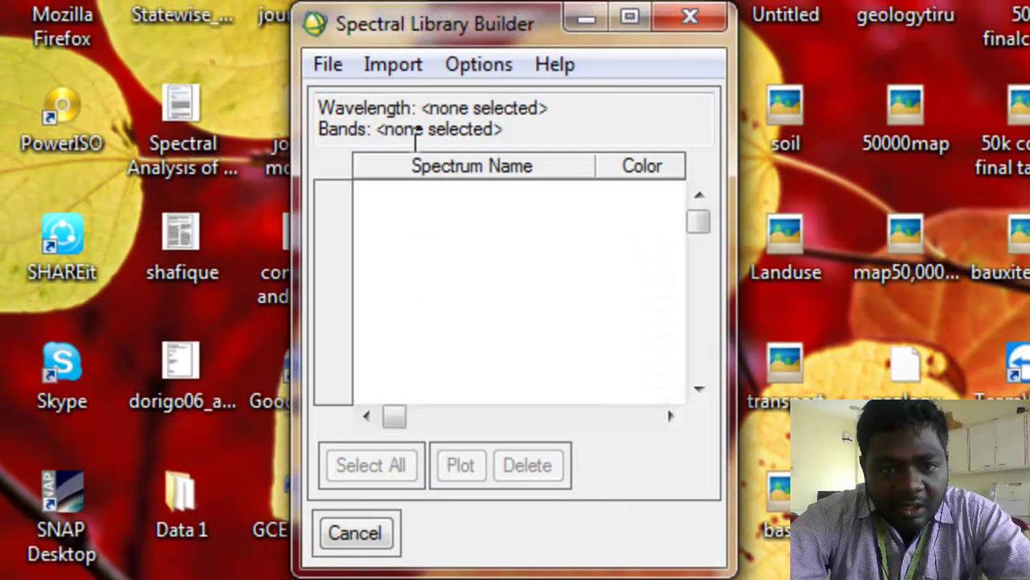
{"action": "left_click", "coordinate": [396, 65]}
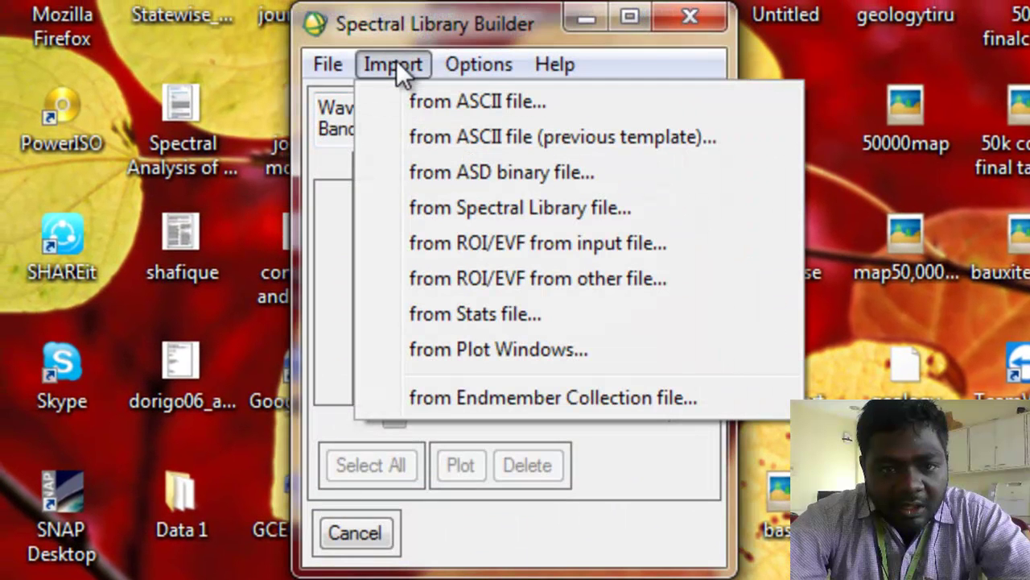
{"action": "left_click", "coordinate": [424, 99]}
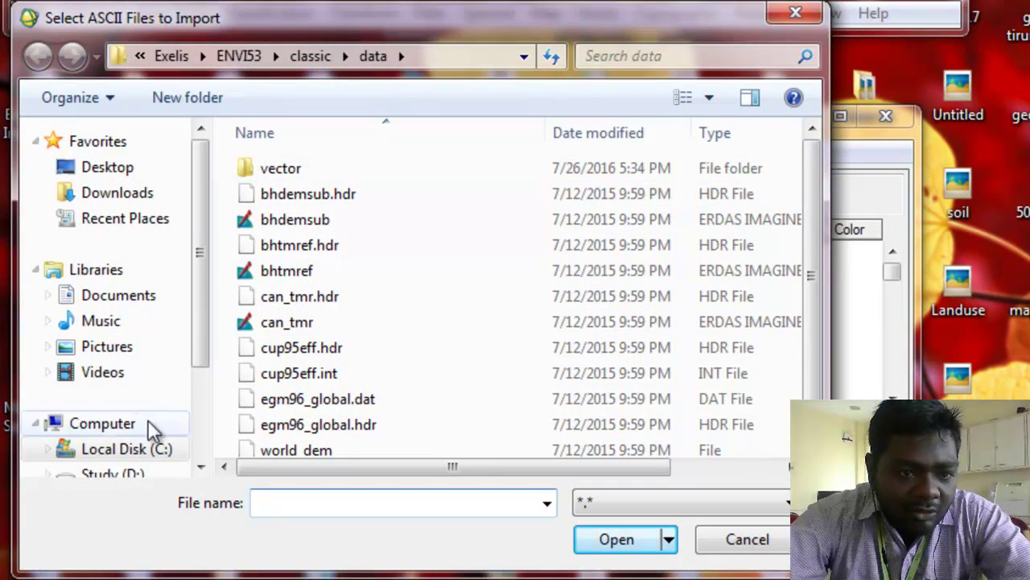
{"action": "left_click", "coordinate": [135, 455]}
{"action": "left_click", "coordinate": [127, 475]}
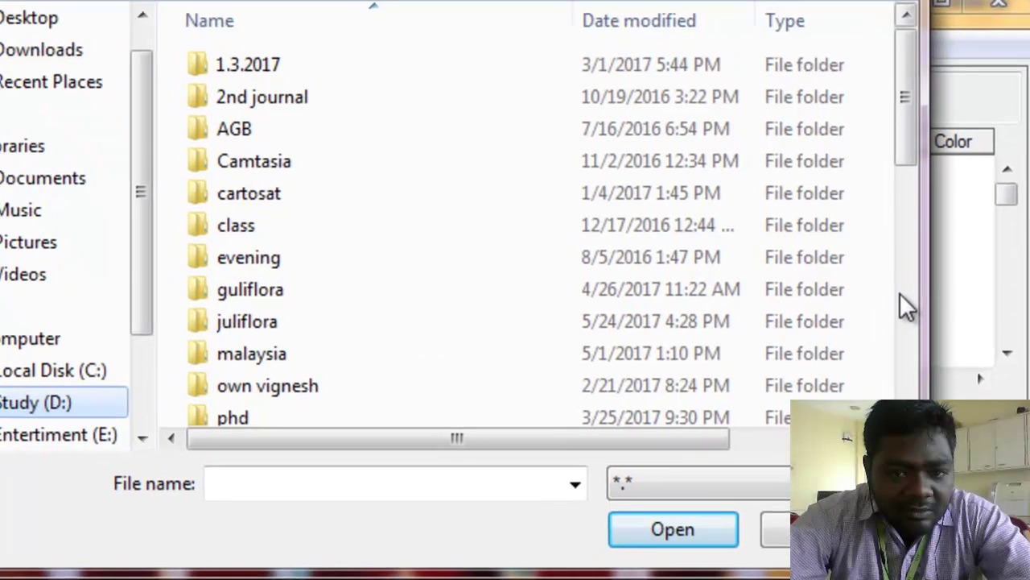
{"action": "scroll", "coordinate": [900, 293], "scroll_direction": "down", "scroll_amount": 4}
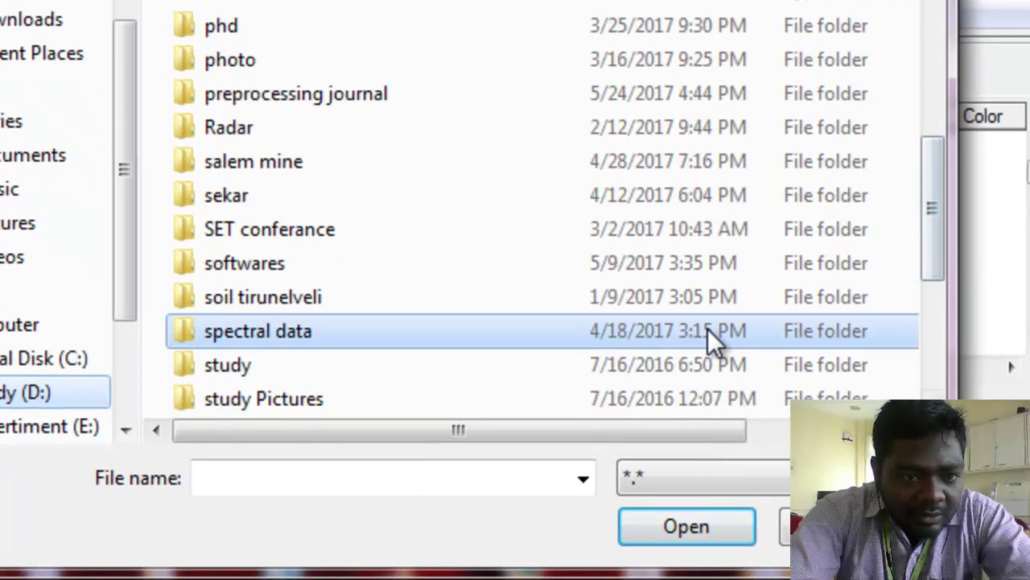
{"action": "scroll", "coordinate": [693, 341], "scroll_direction": "down", "scroll_amount": 3}
{"action": "left_click", "coordinate": [693, 342]}
{"action": "left_click", "coordinate": [708, 329]}
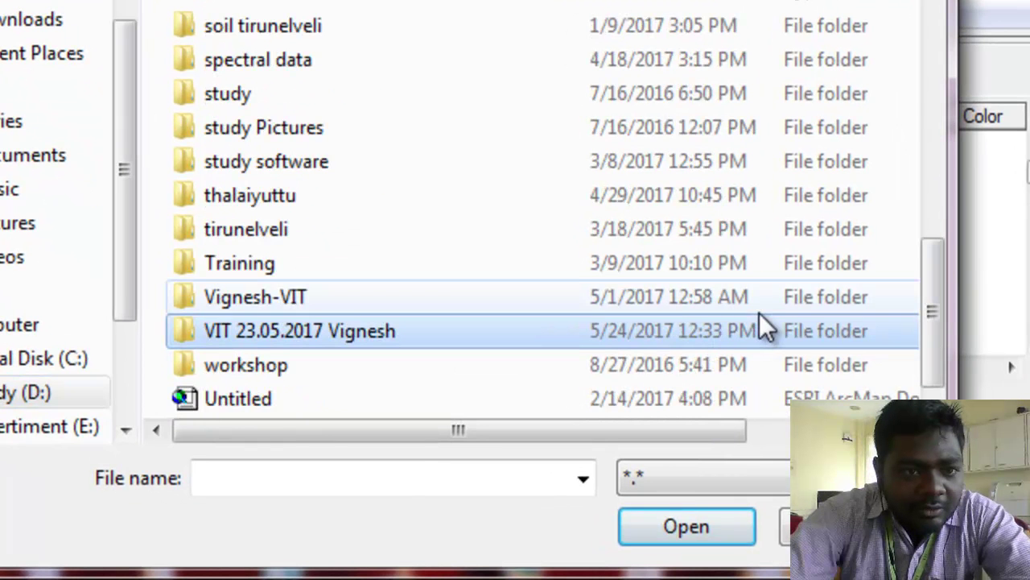
{"action": "double_click", "coordinate": [787, 303]}
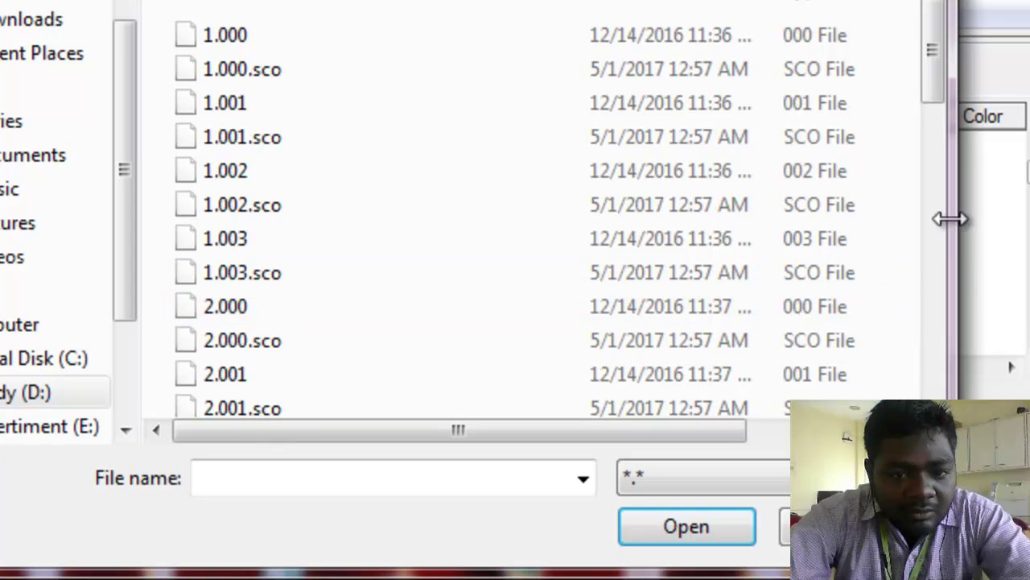
{"action": "scroll", "coordinate": [927, 219], "scroll_direction": "down", "scroll_amount": 12}
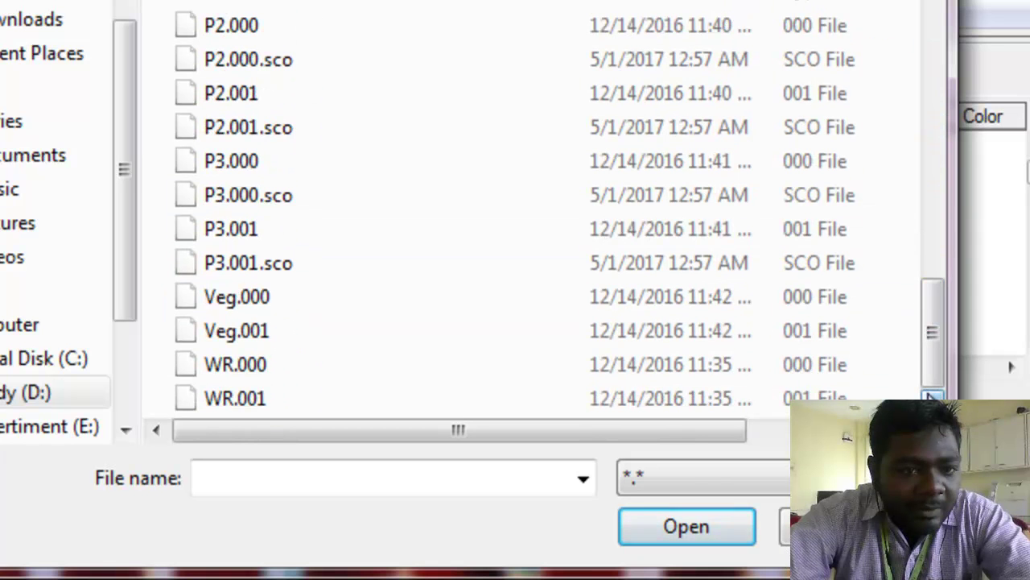
{"action": "left_click_drag", "start_coordinate": [931, 385], "coordinate": [946, 66]}
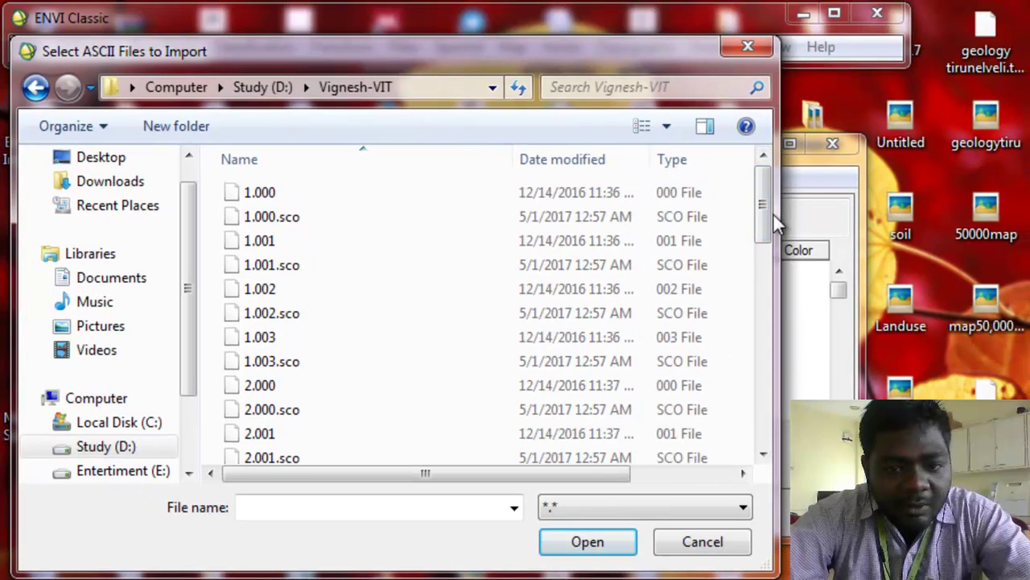
{"action": "left_click", "coordinate": [717, 540]}
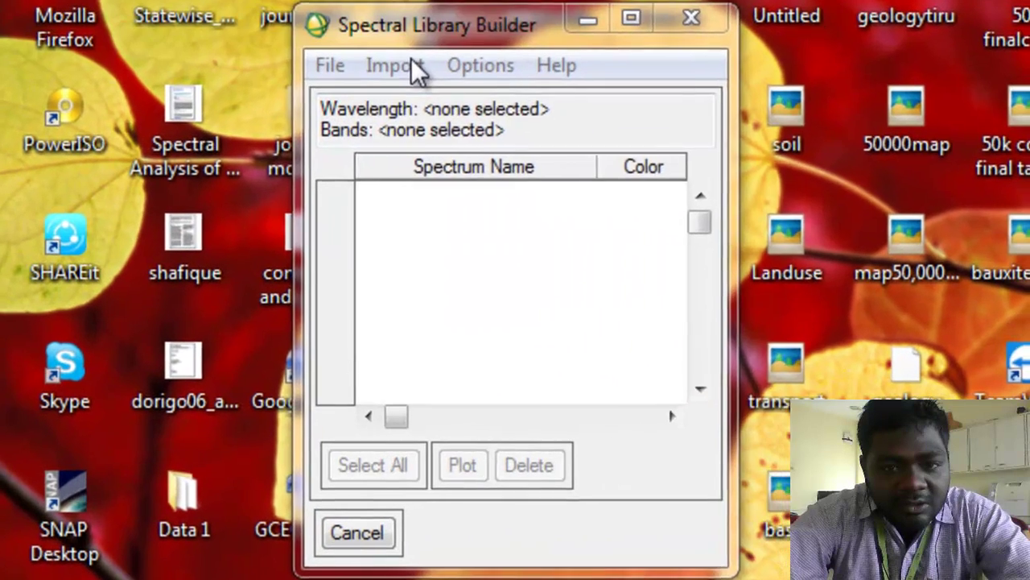
Start a spectral import from ASD binary files and open the undated VIT spectra folder on Study (D:).
{"action": "left_click", "coordinate": [621, 177]}
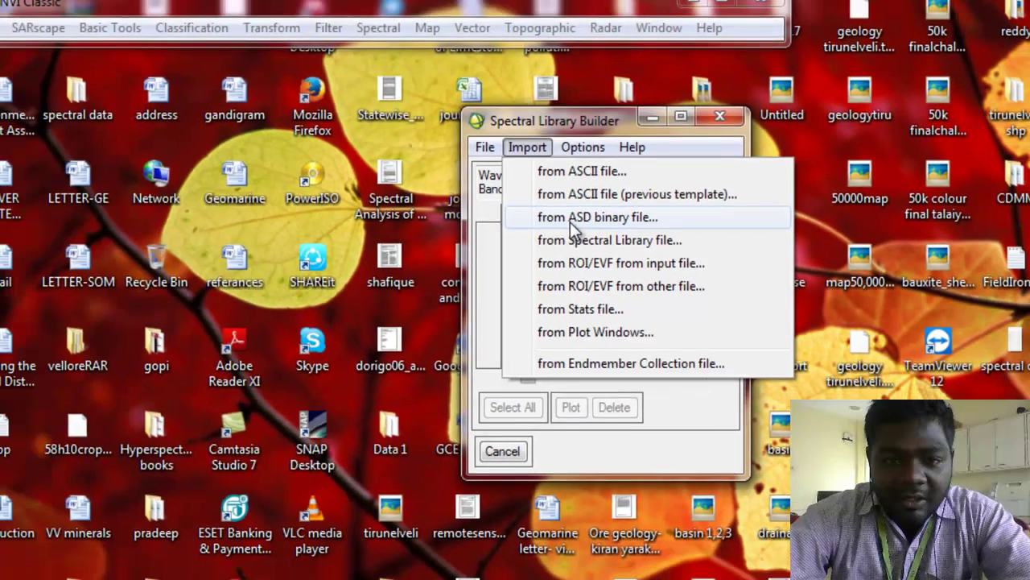
{"action": "left_click", "coordinate": [570, 221]}
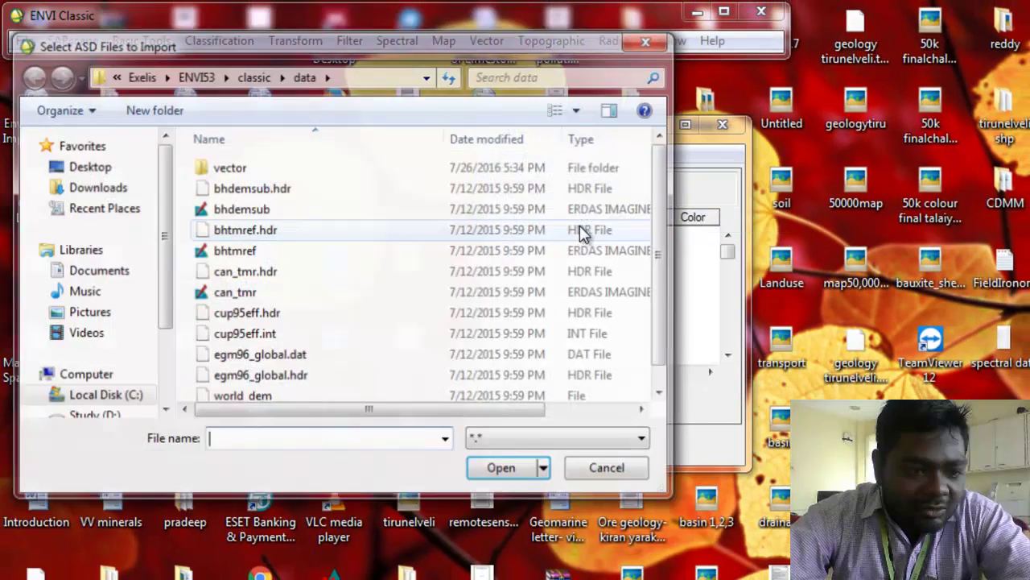
{"action": "left_click", "coordinate": [106, 416]}
{"action": "scroll", "coordinate": [265, 358], "scroll_direction": "down", "scroll_amount": 5}
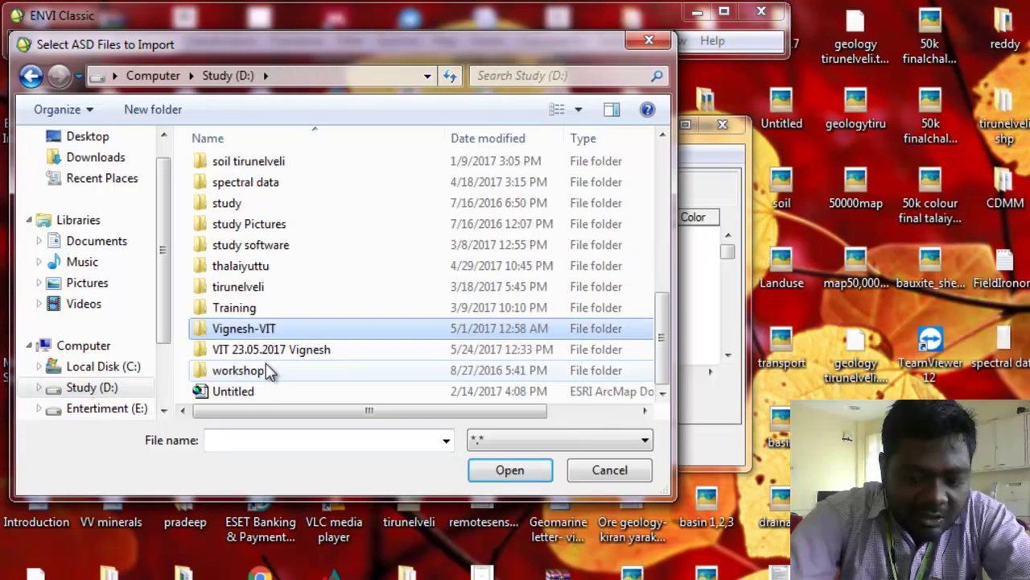
{"action": "double_click", "coordinate": [266, 334]}
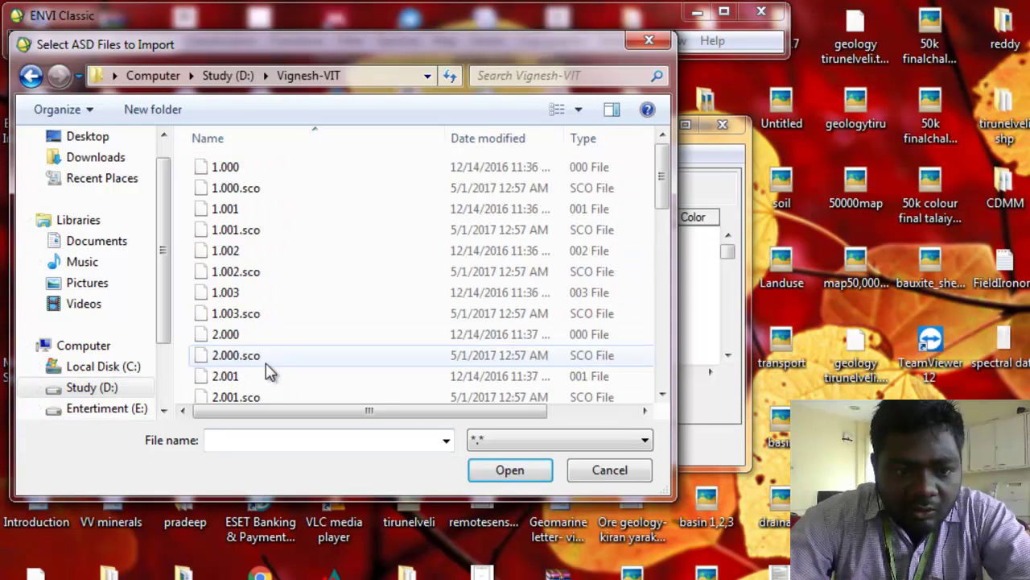
Import the ASD spectra files from 1.000 through WR.000 into the Spectral Library Builder.
{"action": "left_click", "coordinate": [286, 168]}
{"action": "key", "text": "shift+Down"}
{"action": "key", "text": "shift+Down"}
{"action": "key", "text": "shift+Down"}
{"action": "key", "text": "shift+Down"}
{"action": "key", "text": "shift+Down"}
{"action": "key", "text": "shift+Down"}
{"action": "key", "text": "shift+Down"}
{"action": "key", "text": "shift+Down"}
{"action": "key", "text": "shift+Down"}
{"action": "key", "text": "shift+Down"}
{"action": "key", "text": "shift+Down"}
{"action": "key", "text": "shift+Down"}
{"action": "key", "text": "shift+Down"}
{"action": "key", "text": "shift+Down"}
{"action": "key", "text": "shift+Down"}
{"action": "key", "text": "shift+Down"}
{"action": "key", "text": "shift+Down"}
{"action": "key", "text": "shift+Down"}
{"action": "key", "text": "shift+Down"}
{"action": "key", "text": "shift+Down"}
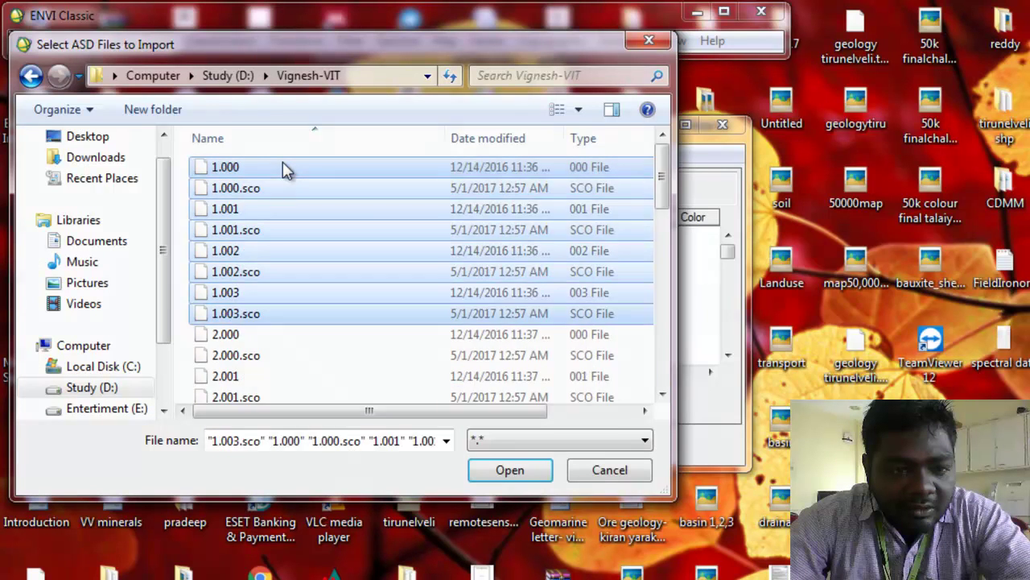
{"action": "key", "text": "shift+Down"}
{"action": "key", "text": "shift+Down"}
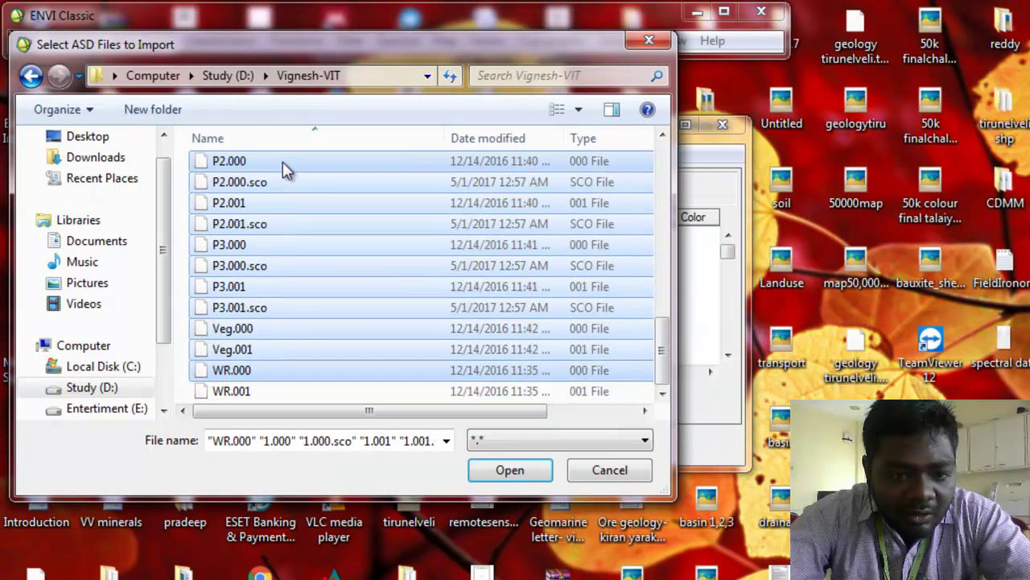
{"action": "left_click", "coordinate": [510, 470]}
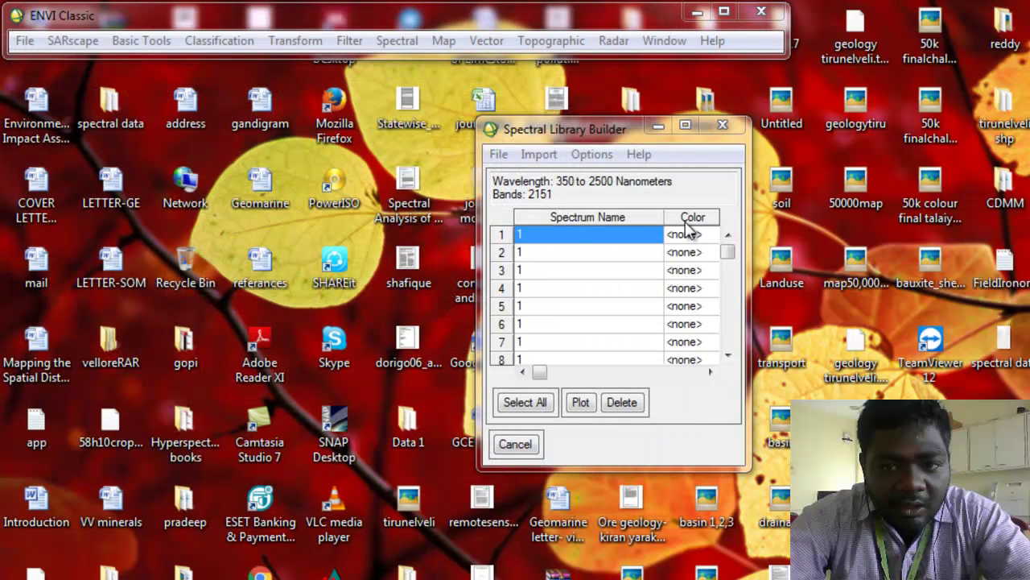
Assign default colors to all imported spectra and plot the selected spectra.
{"action": "right_click", "coordinate": [689, 219]}
{"action": "left_click", "coordinate": [770, 254]}
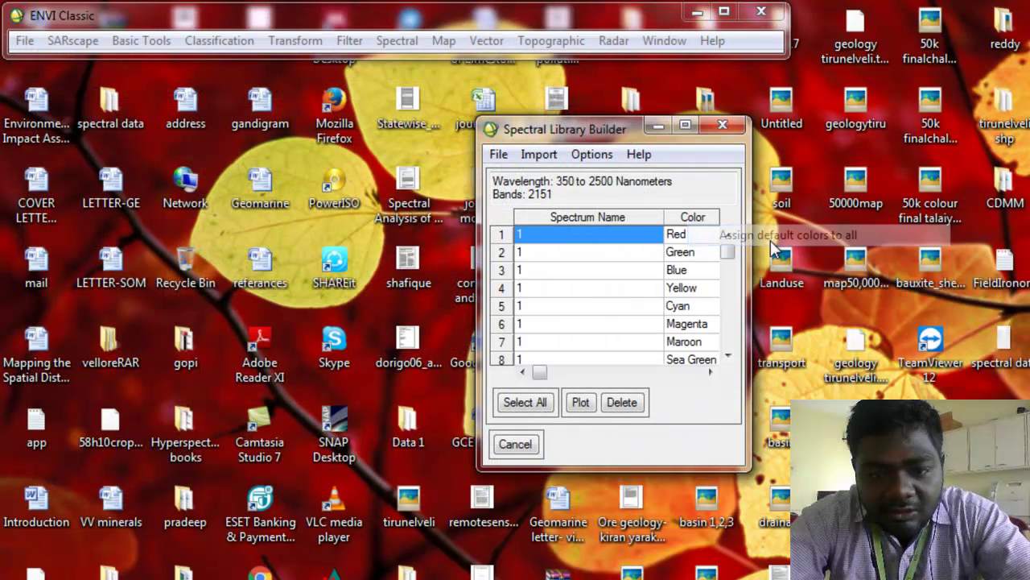
{"action": "left_click", "coordinate": [581, 401]}
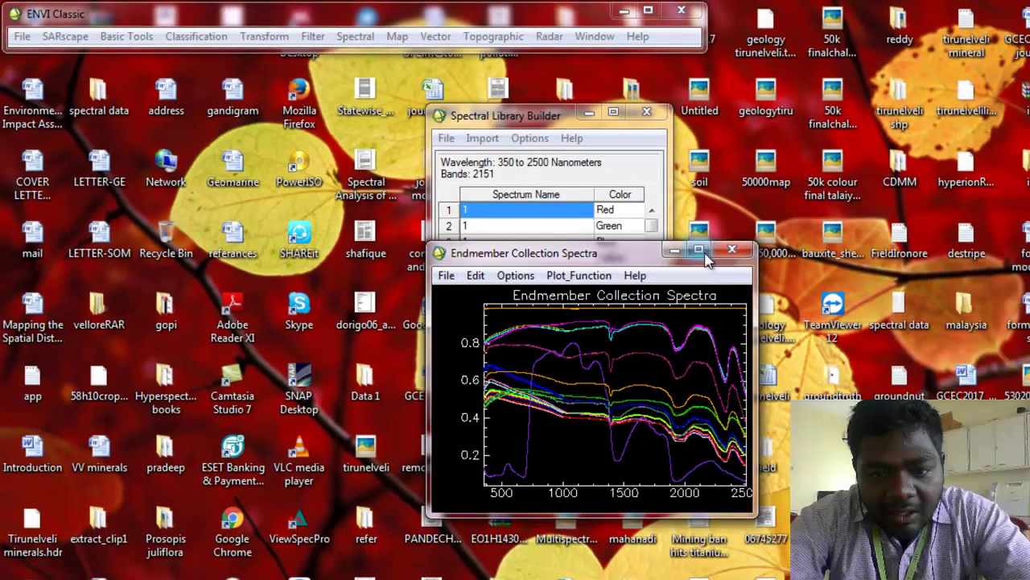
Examine the curves and absorption dips in the enlarged Endmember Collection Spectra plot, and restore the plot window.
{"action": "left_click", "coordinate": [700, 250]}
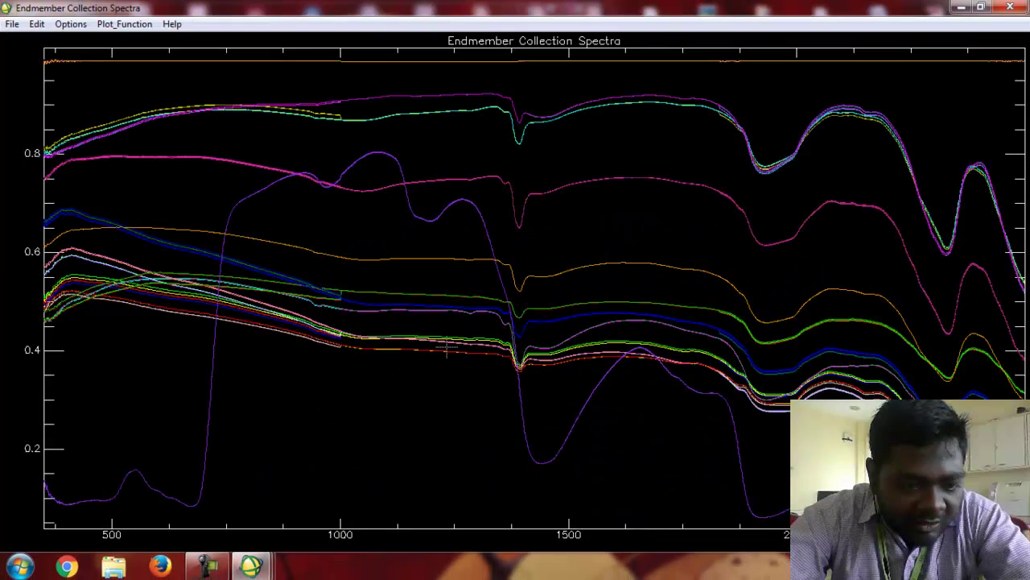
{"action": "left_click_drag", "start_coordinate": [127, 475], "coordinate": [455, 202]}
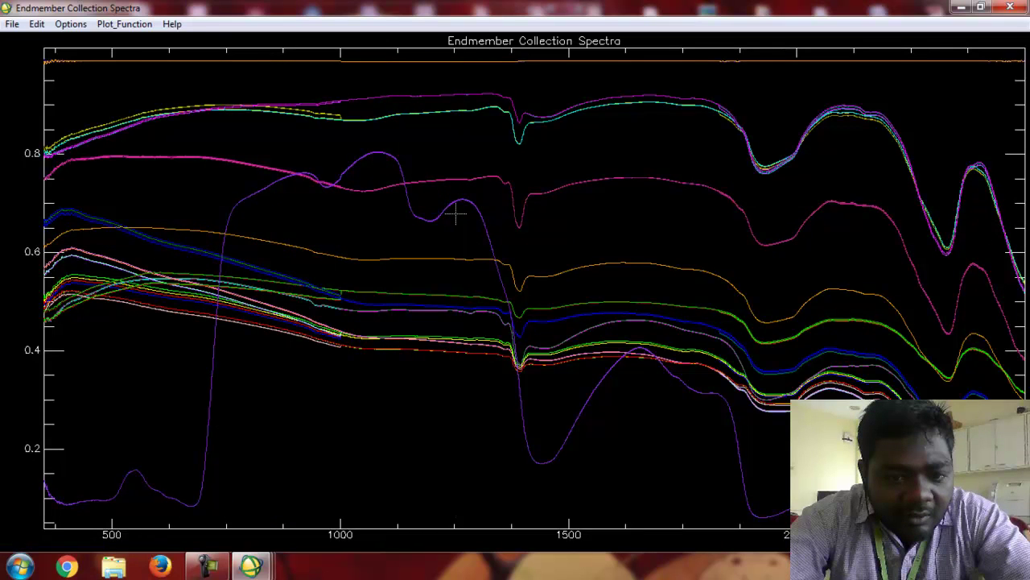
{"action": "left_click_drag", "start_coordinate": [348, 345], "coordinate": [397, 345]}
{"action": "left_click_drag", "start_coordinate": [487, 359], "coordinate": [928, 449]}
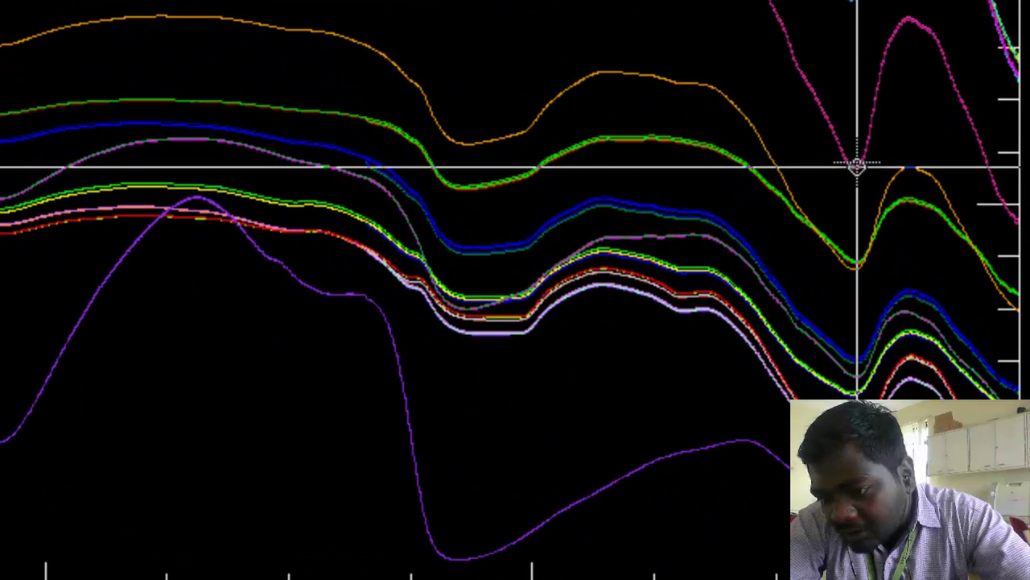
{"action": "left_click", "coordinate": [856, 165]}
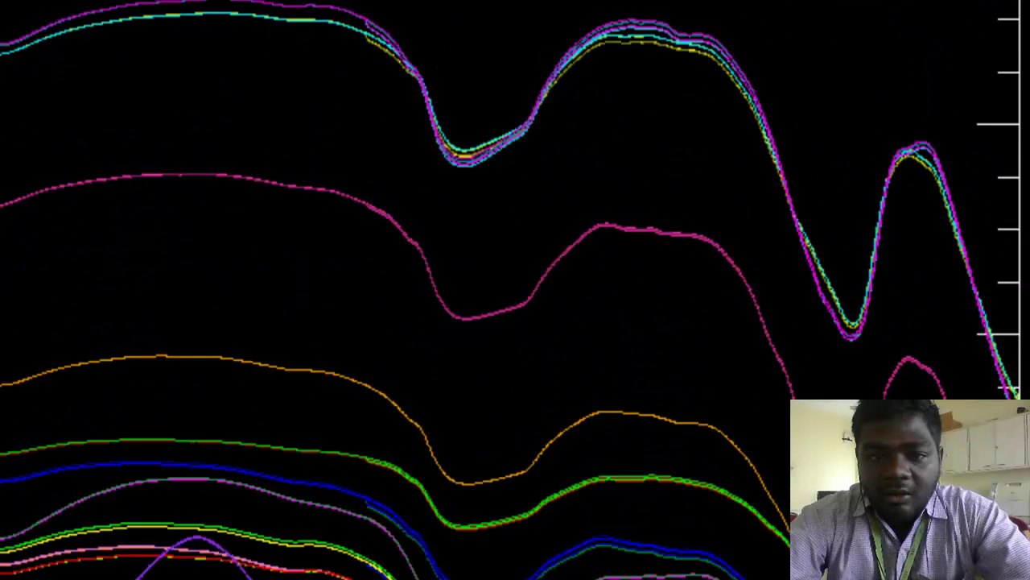
{"action": "left_click", "coordinate": [922, 16]}
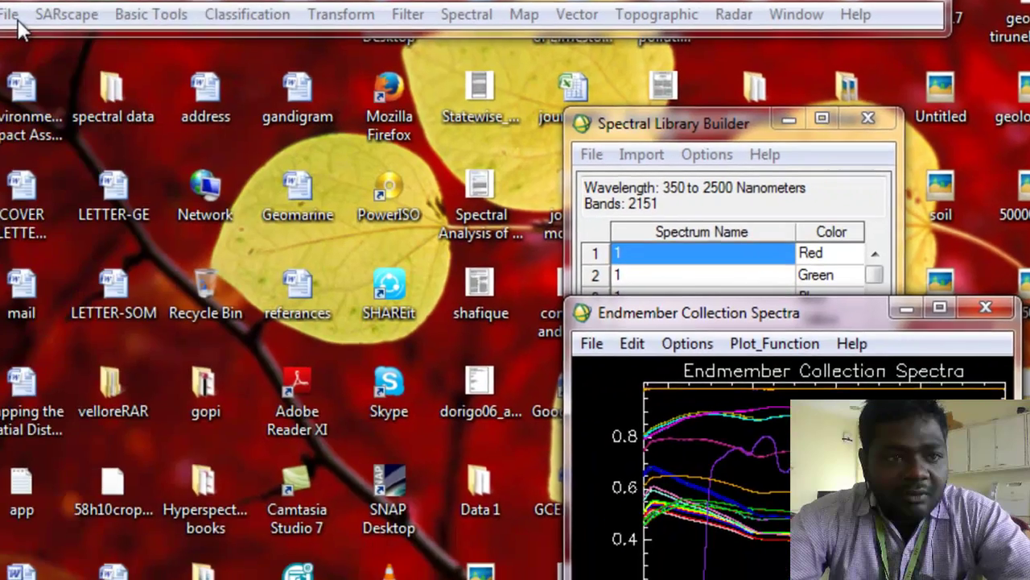
Open the destripedreflectance image file from the FLAASH folder on Study (D:).
{"action": "left_click", "coordinate": [30, 14]}
{"action": "left_click", "coordinate": [58, 41]}
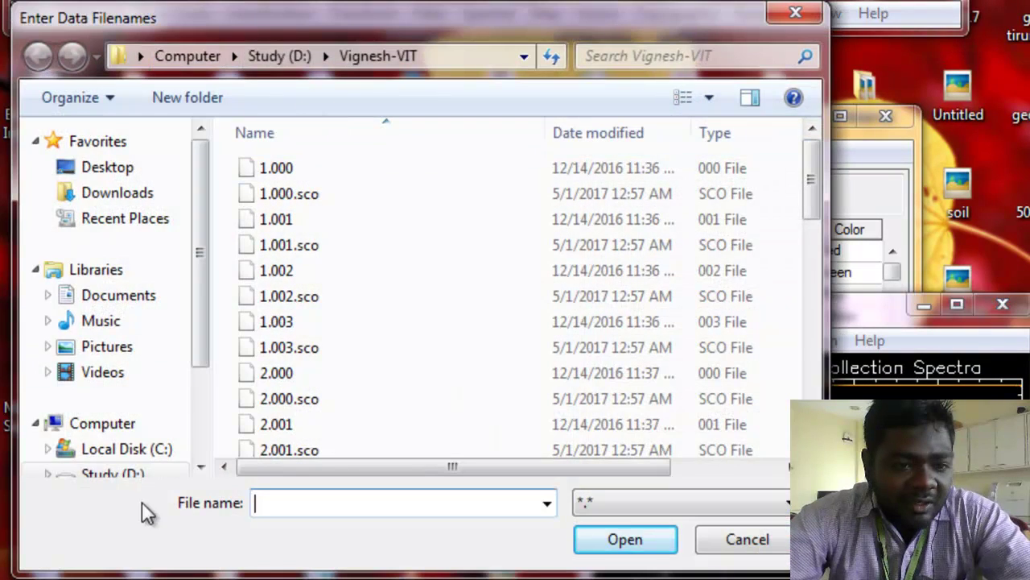
{"action": "left_click", "coordinate": [150, 475]}
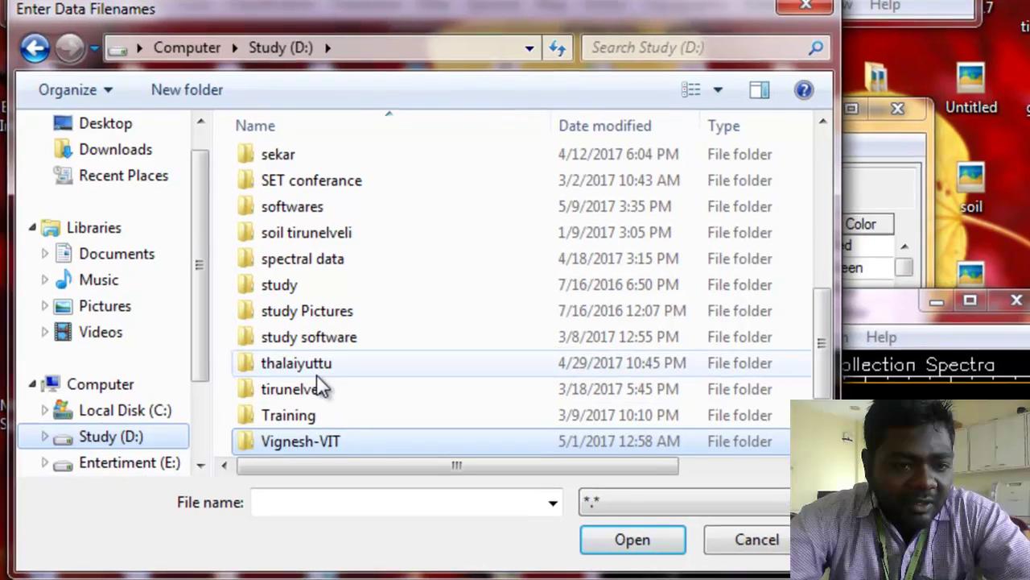
{"action": "scroll", "coordinate": [328, 355], "scroll_direction": "up", "scroll_amount": 5}
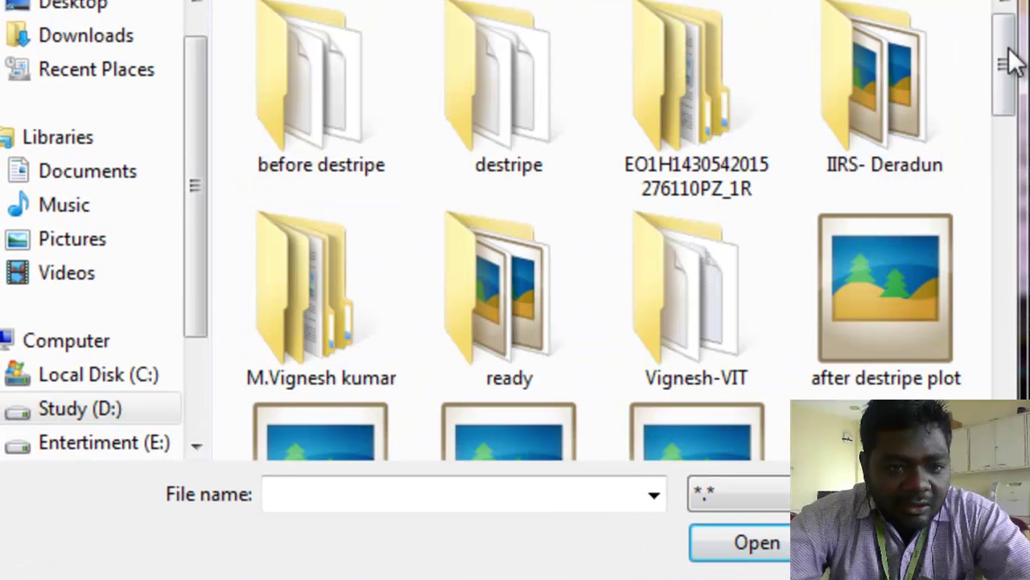
{"action": "double_click", "coordinate": [466, 104]}
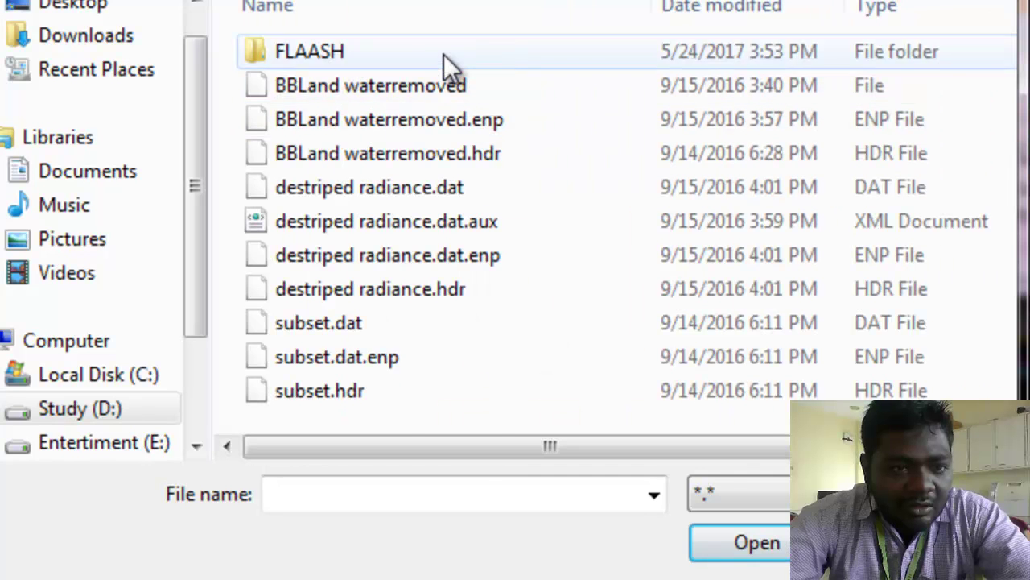
{"action": "double_click", "coordinate": [444, 54]}
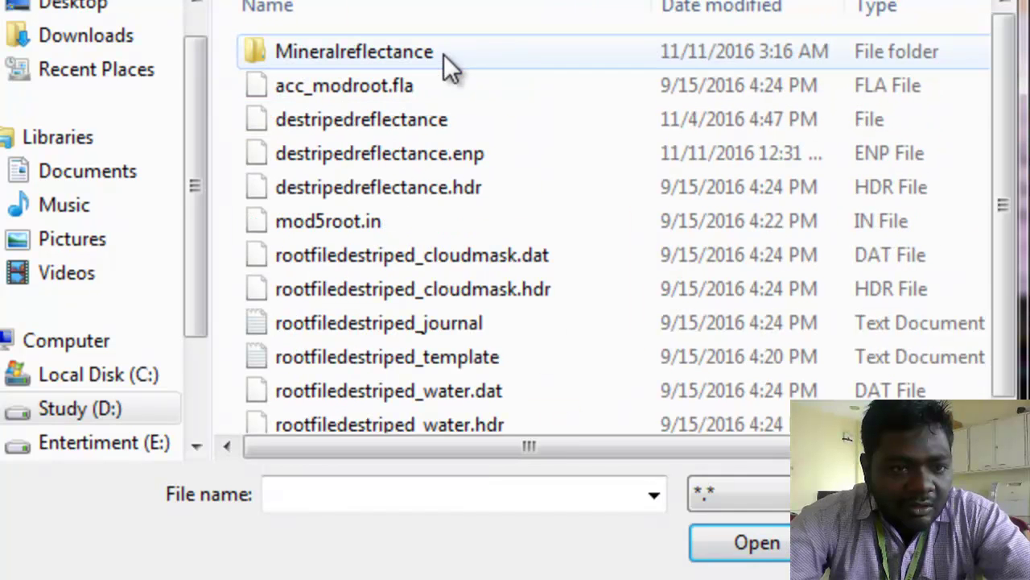
{"action": "left_click", "coordinate": [506, 120]}
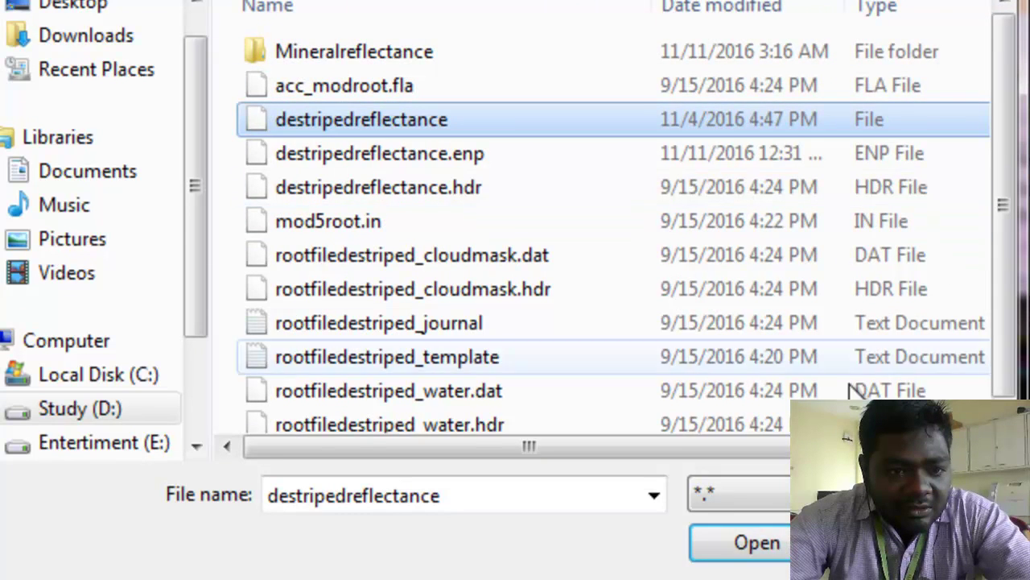
{"action": "left_click", "coordinate": [765, 543]}
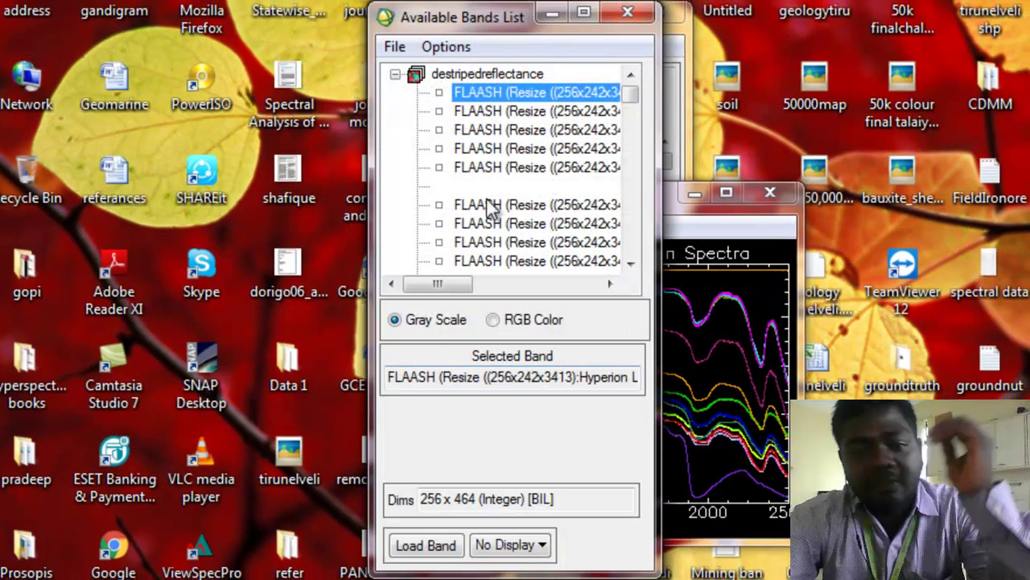
Load the destripedreflectance image into a display as a CIR colour composite.
{"action": "left_click", "coordinate": [471, 75]}
{"action": "right_click", "coordinate": [469, 74]}
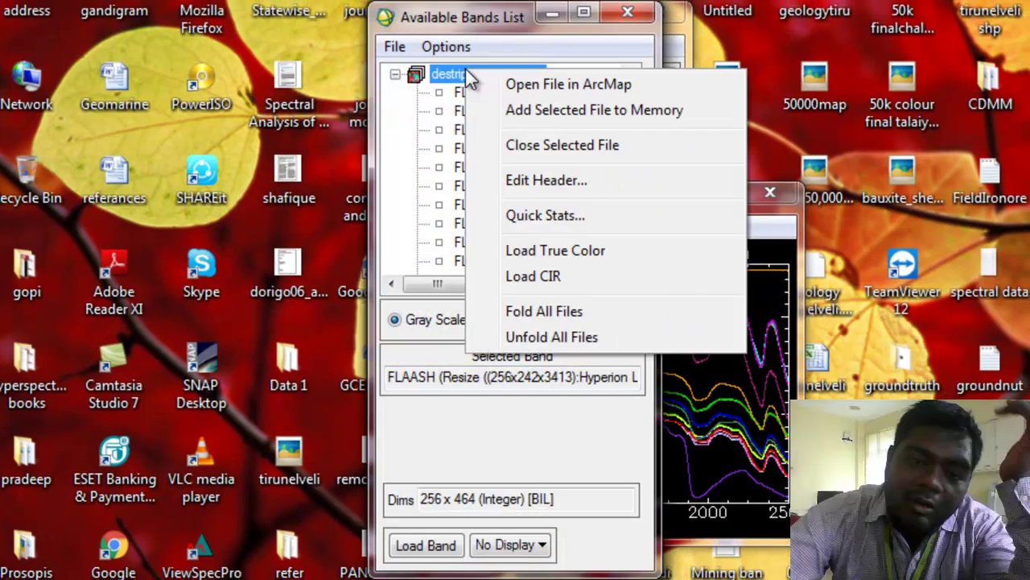
{"action": "left_click", "coordinate": [568, 274]}
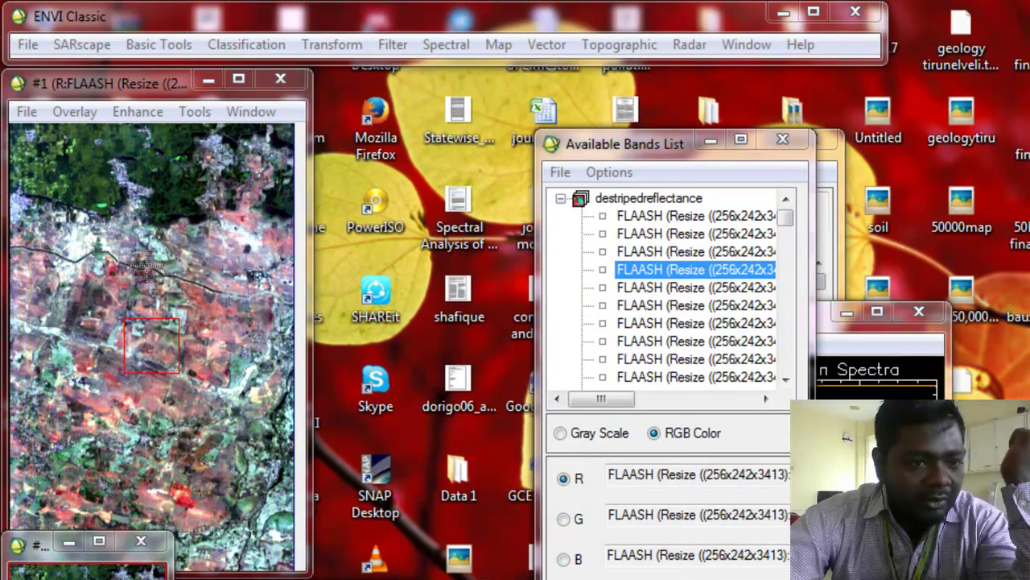
Inspect the dark green area in the image's upper part and the bright patch below it with the zoom box.
{"action": "left_click", "coordinate": [145, 264]}
{"action": "left_click", "coordinate": [83, 177]}
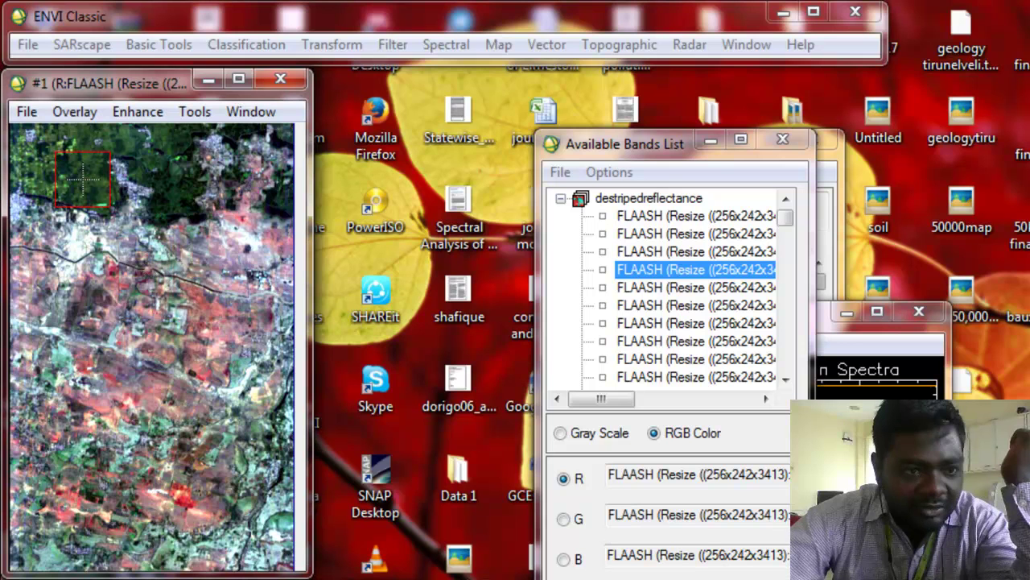
{"action": "left_click_drag", "start_coordinate": [82, 177], "coordinate": [77, 259]}
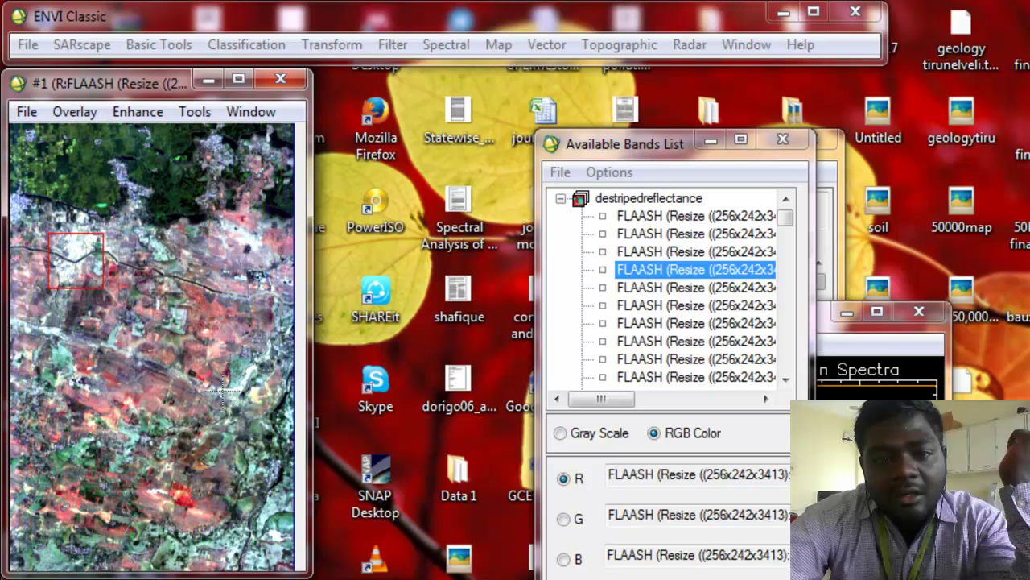
Start the Spectral Analyst with usgs_min.sli from the usgs_min folder as its input spectral library.
{"action": "left_click_drag", "start_coordinate": [642, 135], "coordinate": [1029, 98]}
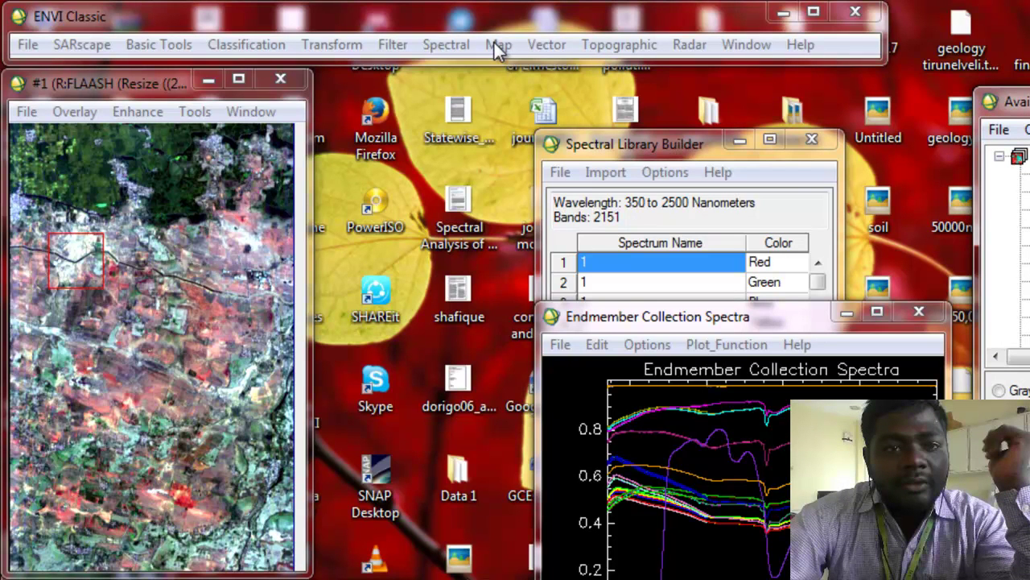
{"action": "left_click", "coordinate": [467, 45]}
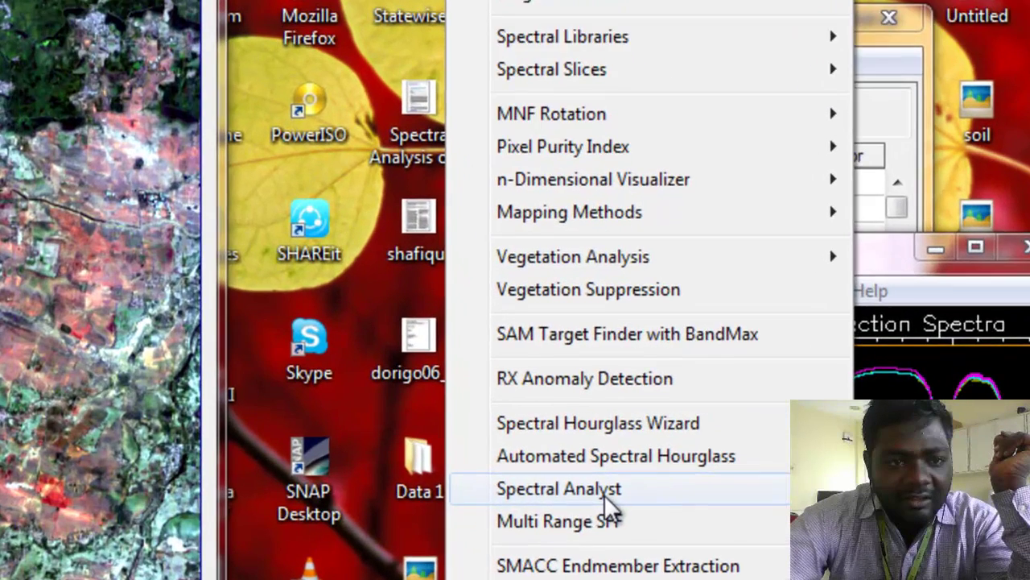
{"action": "left_click", "coordinate": [598, 495]}
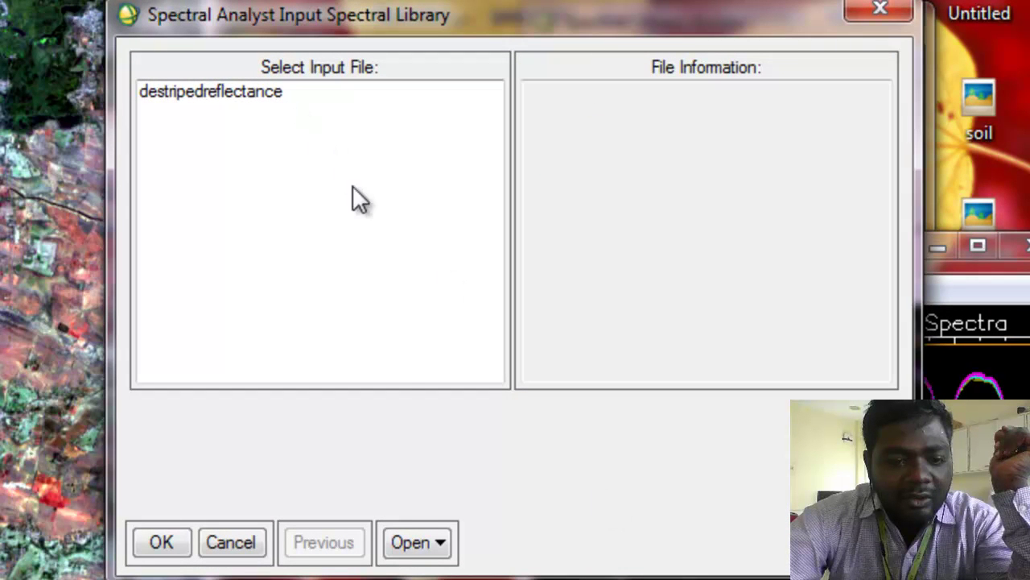
{"action": "left_click", "coordinate": [438, 544]}
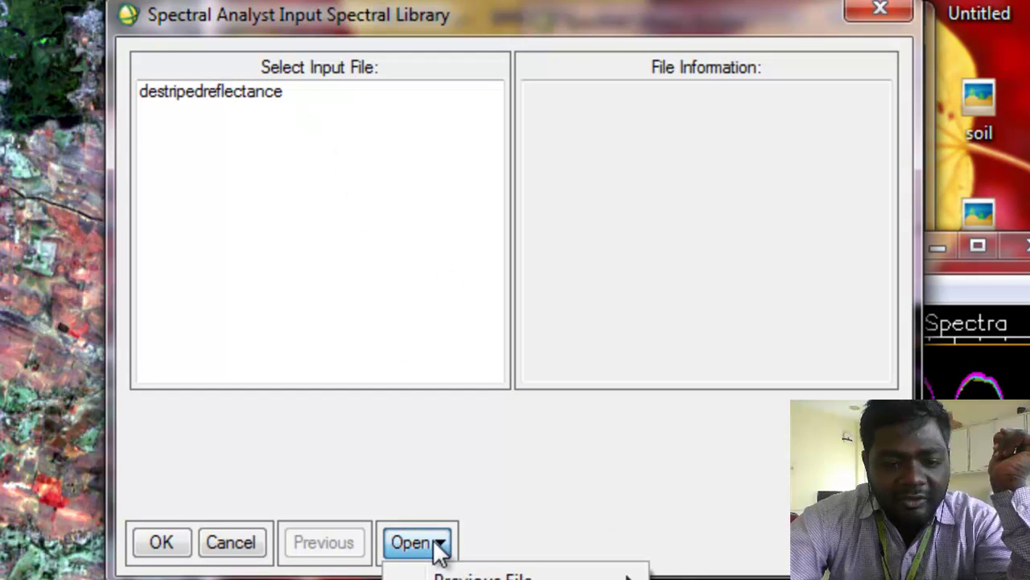
{"action": "left_click", "coordinate": [483, 576]}
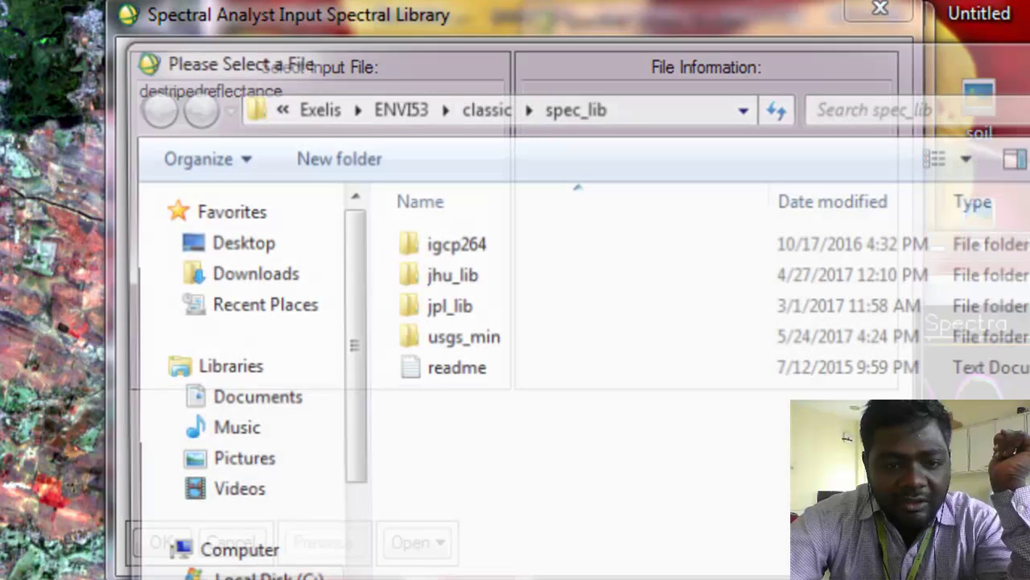
{"action": "double_click", "coordinate": [429, 346]}
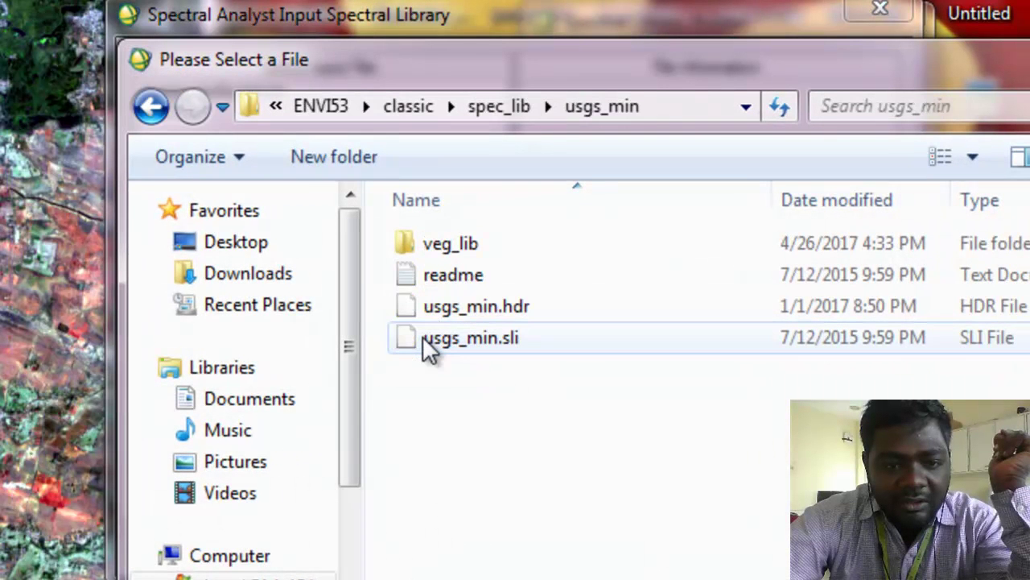
{"action": "double_click", "coordinate": [475, 338]}
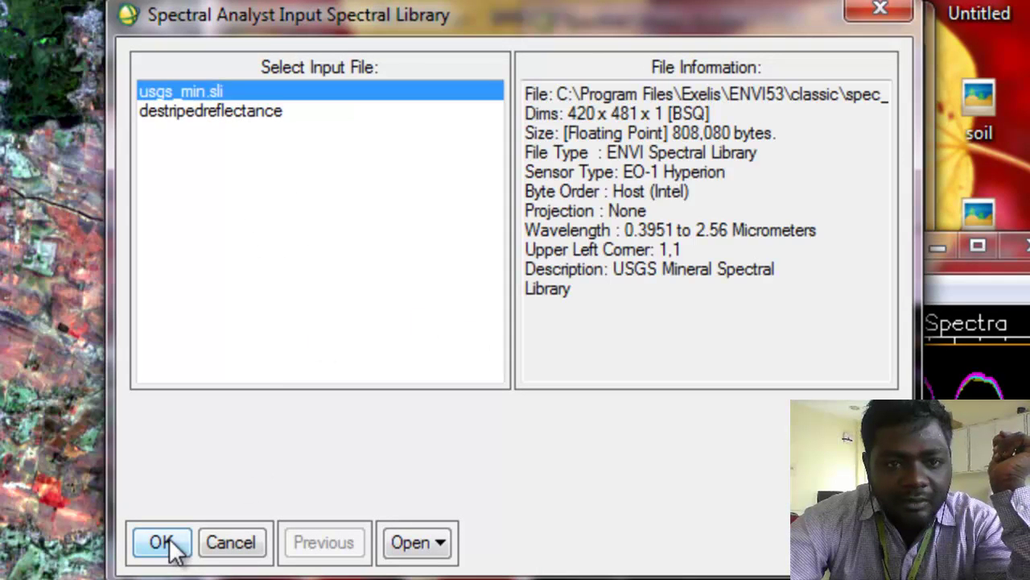
{"action": "left_click", "coordinate": [166, 546]}
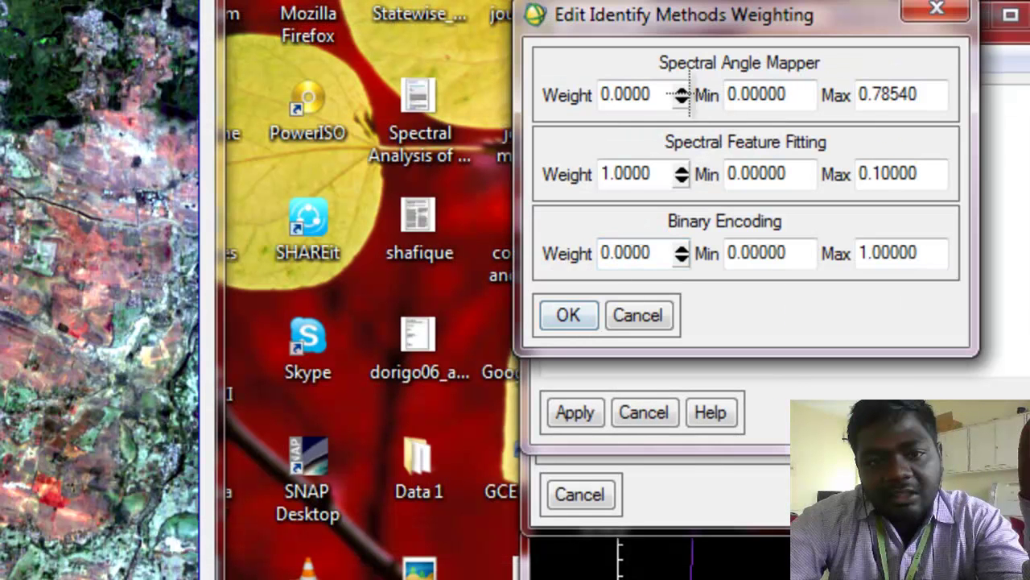
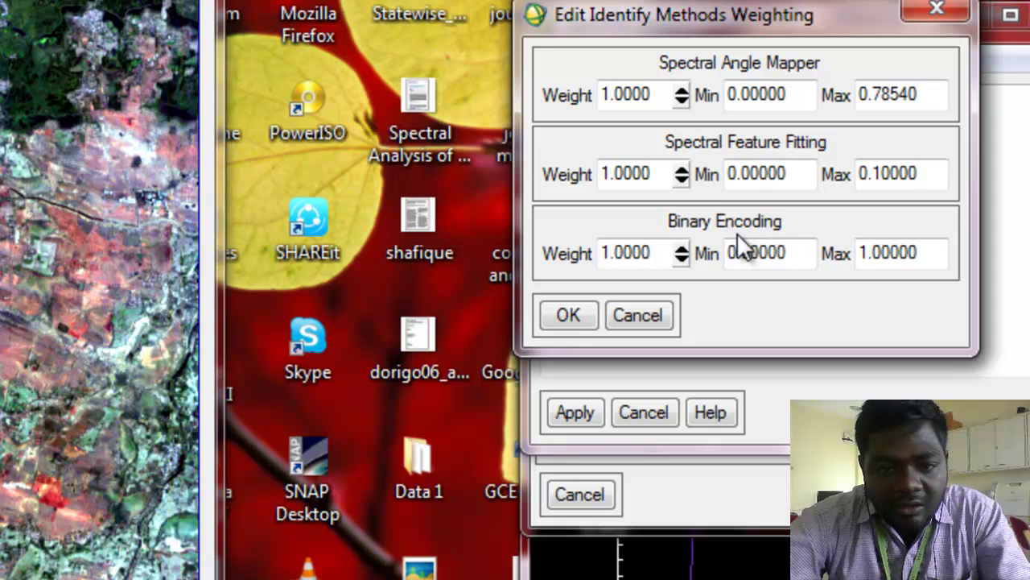
Weight Spectral Angle Mapper, Spectral Feature Fitting and Binary Encoding at 1.0 each, and run the analysis on the first spectrum named 1.
{"action": "left_click", "coordinate": [568, 316]}
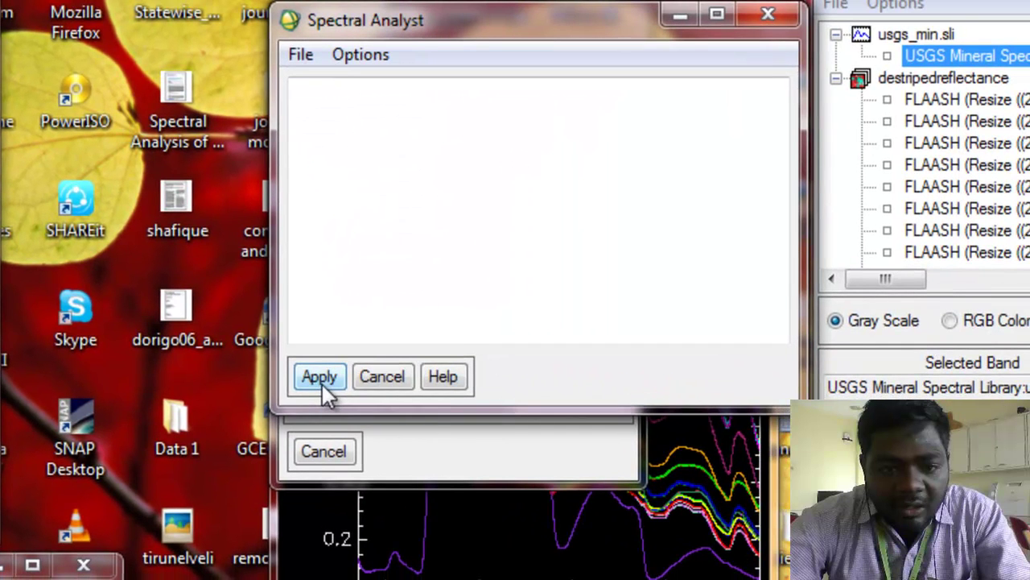
{"action": "left_click", "coordinate": [320, 376]}
{"action": "left_click", "coordinate": [292, 285]}
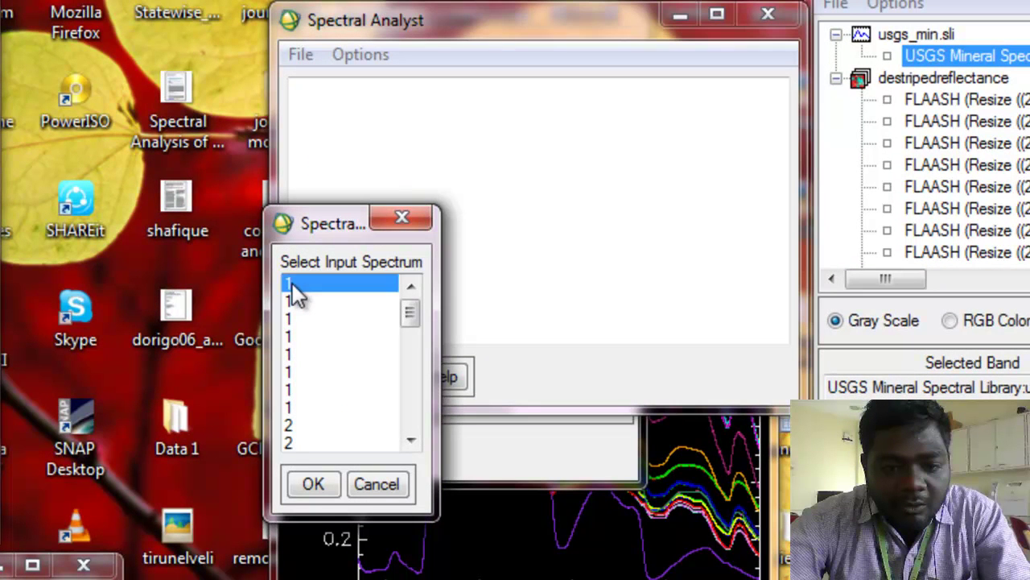
{"action": "left_click", "coordinate": [313, 487]}
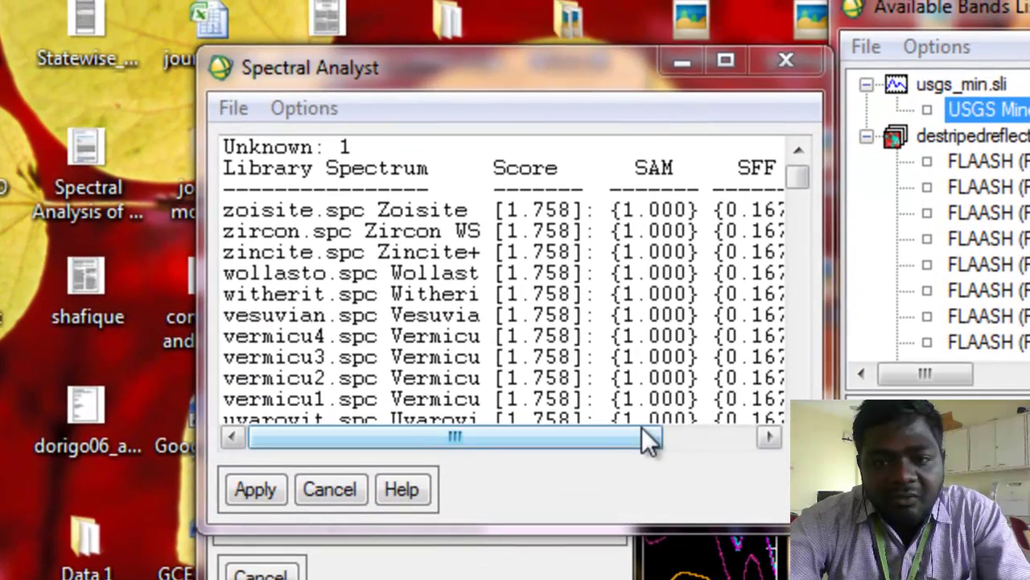
Examine the score columns and the Zoisite library match plotted against the unknown spectrum with its plot key, and close the plot.
{"action": "left_click_drag", "start_coordinate": [649, 330], "coordinate": [719, 341]}
{"action": "left_click_drag", "start_coordinate": [729, 443], "coordinate": [749, 434]}
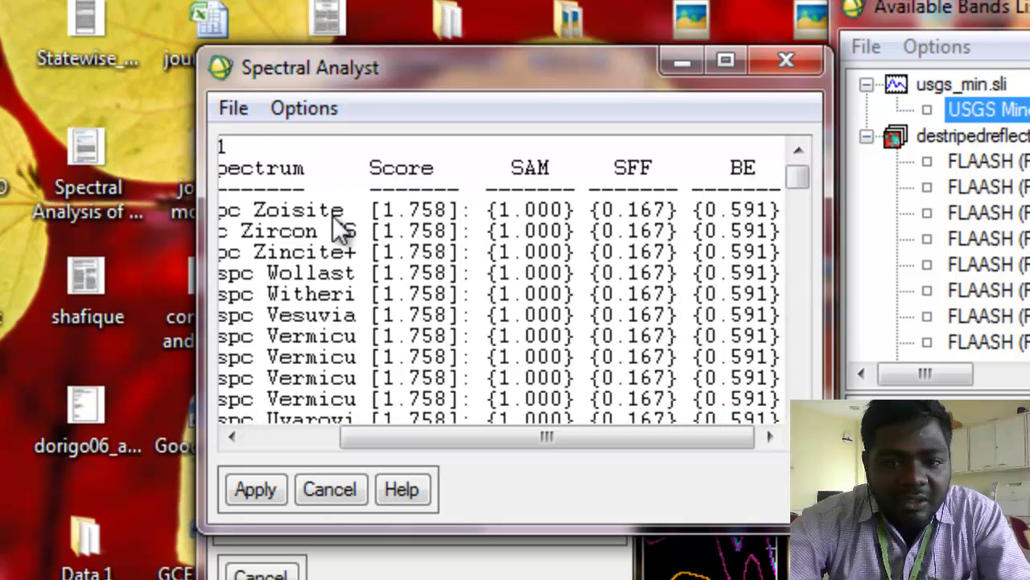
{"action": "left_click", "coordinate": [395, 213]}
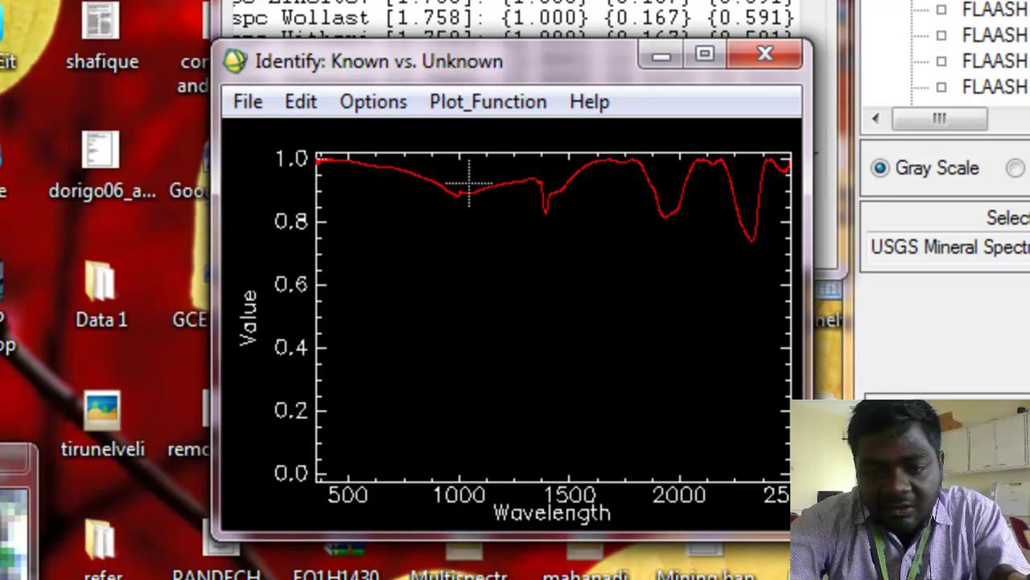
{"action": "left_click_drag", "start_coordinate": [468, 183], "coordinate": [718, 202]}
{"action": "right_click", "coordinate": [667, 216]}
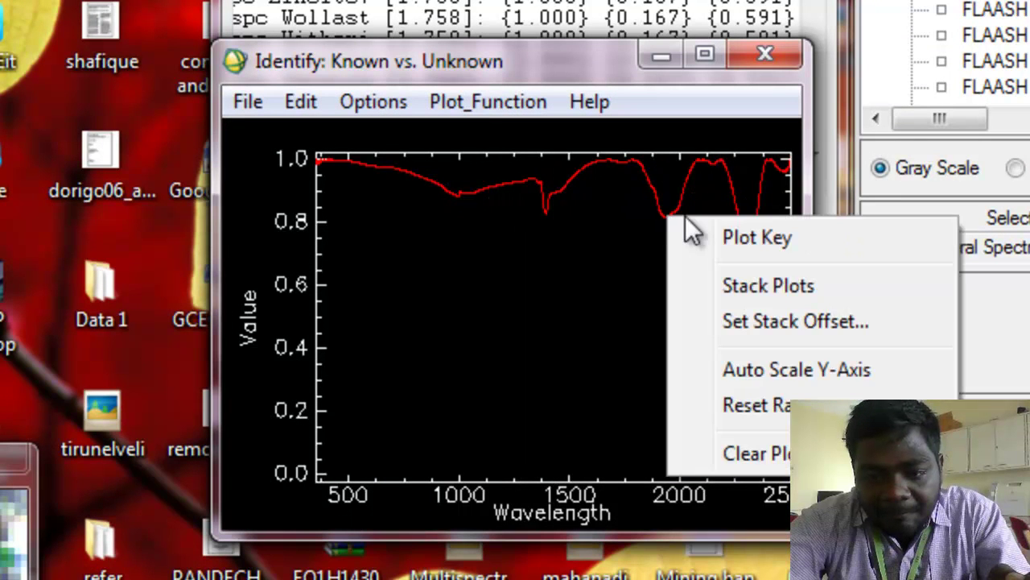
{"action": "left_click", "coordinate": [688, 235]}
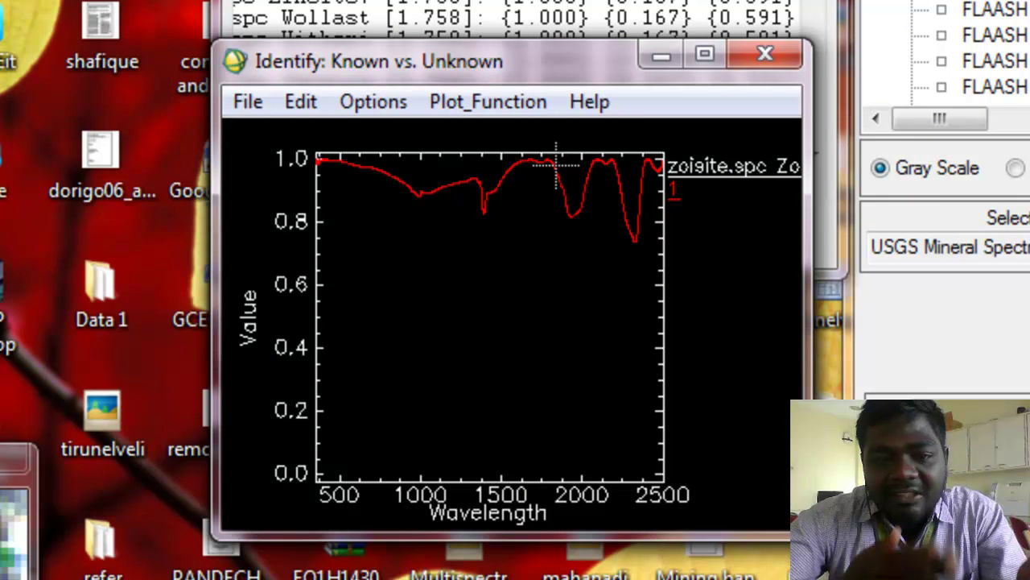
{"action": "left_click", "coordinate": [754, 55]}
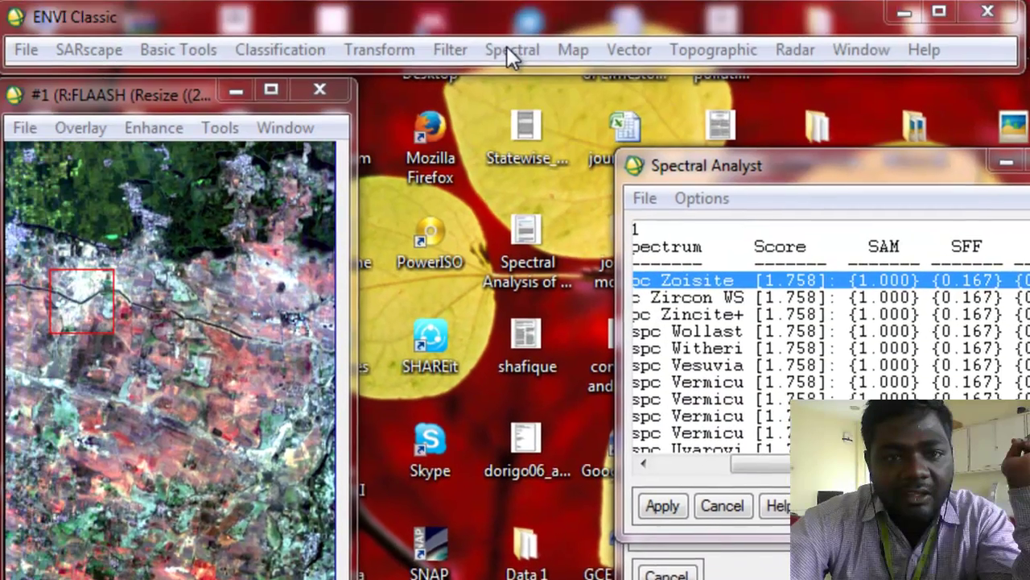
Start Spectral Library Resampling with usgs_min.sli as the input file.
{"action": "left_click", "coordinate": [510, 51]}
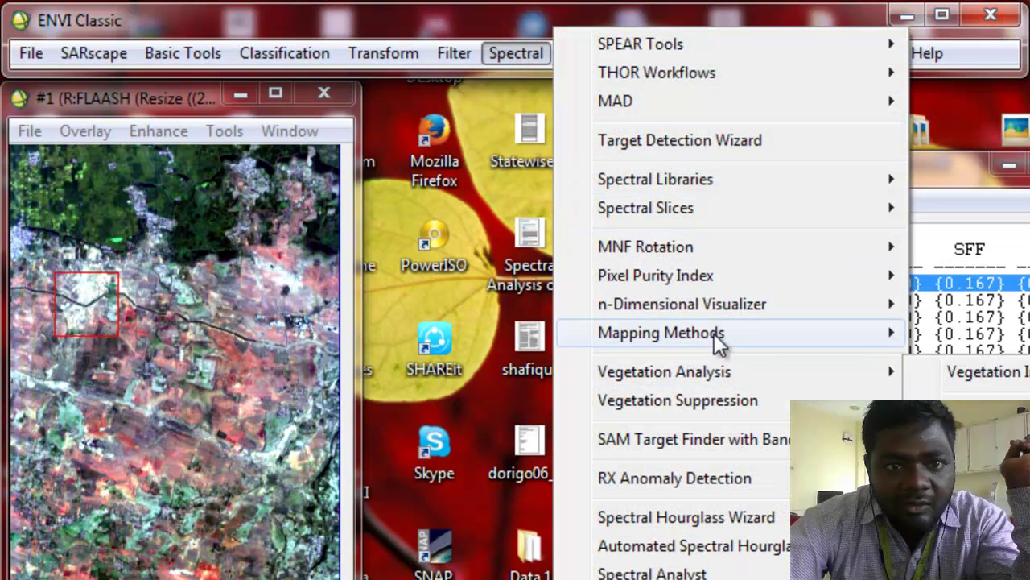
{"action": "mouse_move", "coordinate": [718, 189]}
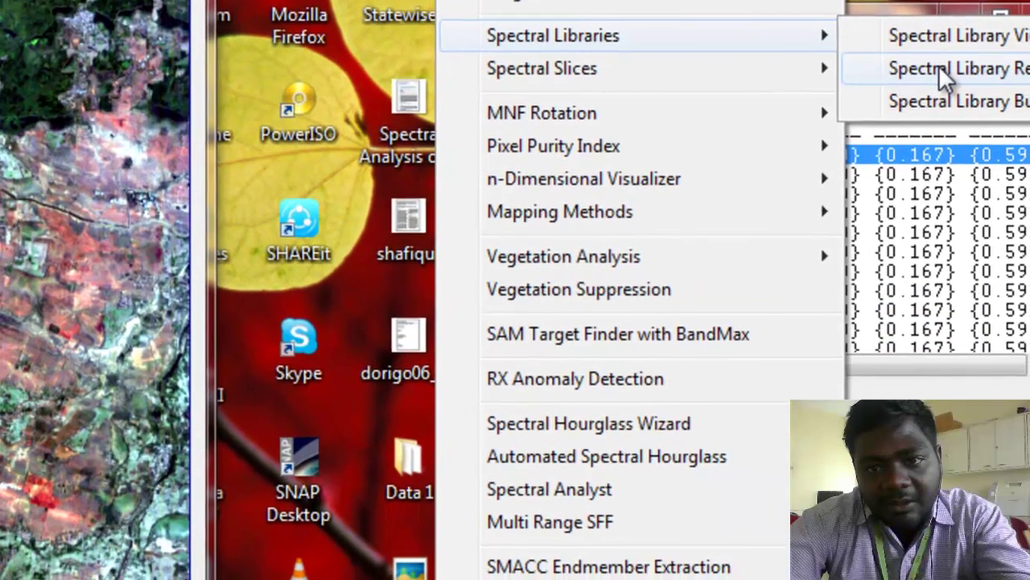
{"action": "left_click", "coordinate": [973, 149]}
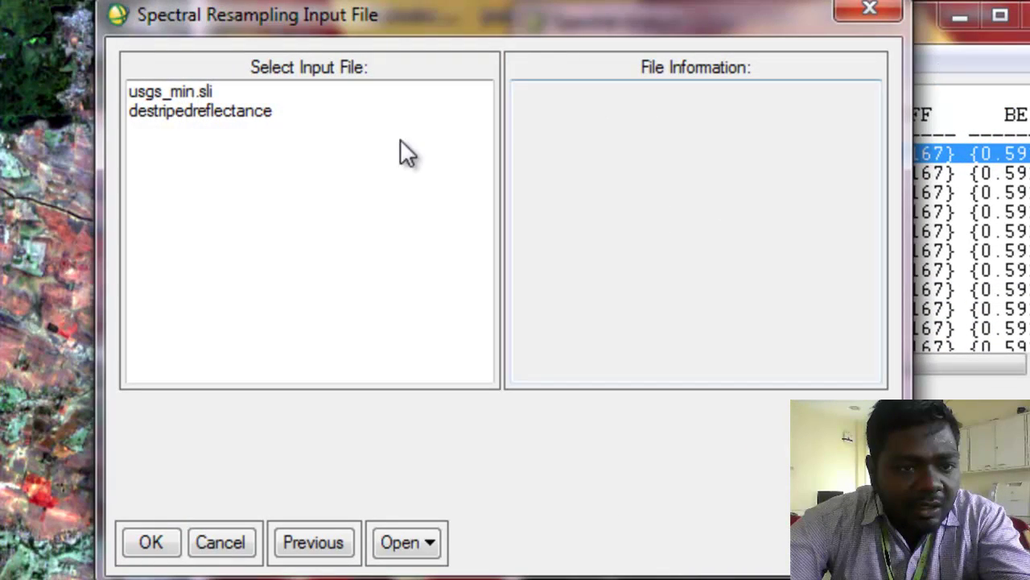
{"action": "left_click", "coordinate": [225, 97]}
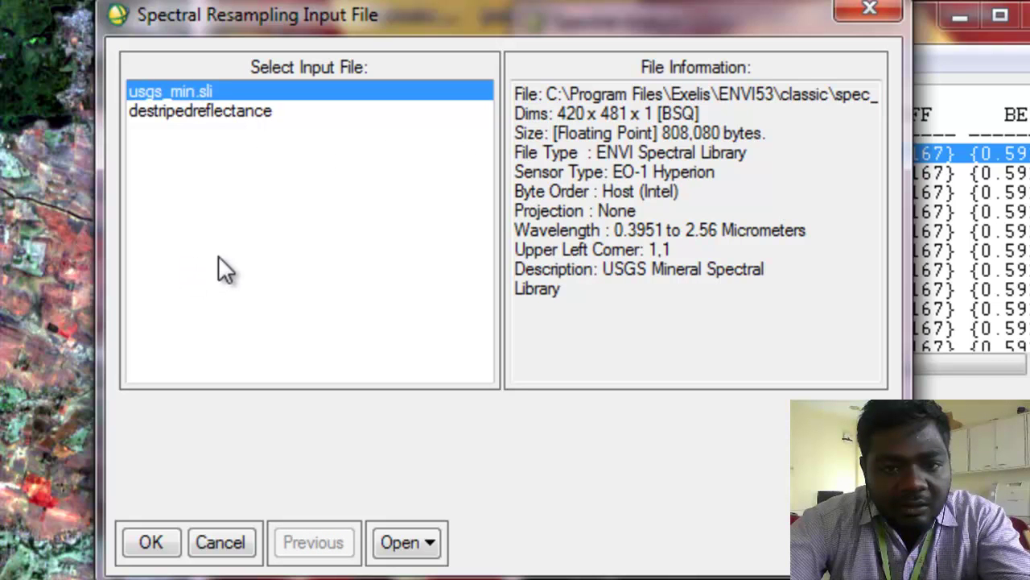
{"action": "left_click", "coordinate": [151, 543]}
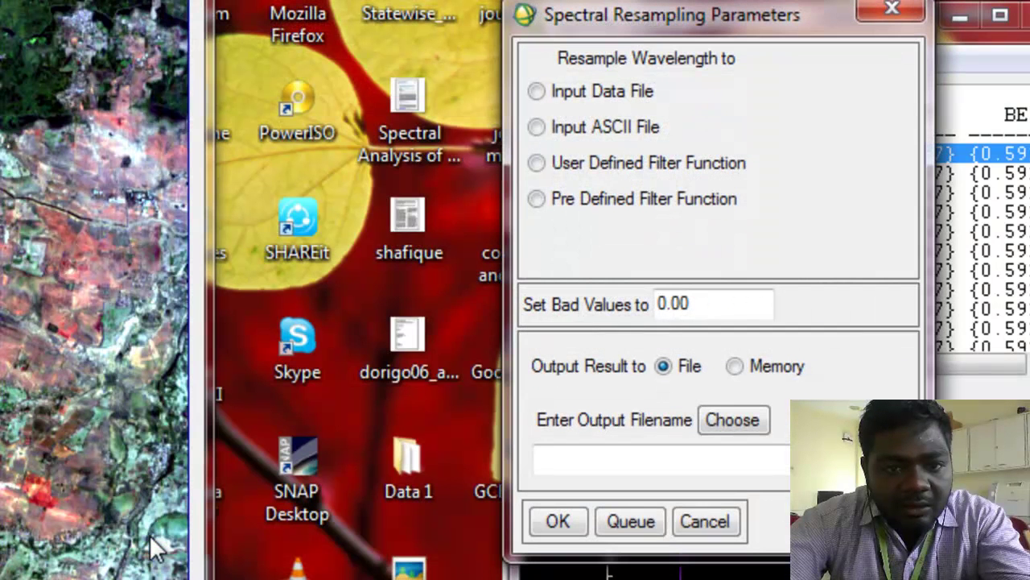
Set the resampling to take wavelengths from an input data file and save the output on the Desktop as usgsresample.
{"action": "left_click", "coordinate": [605, 87]}
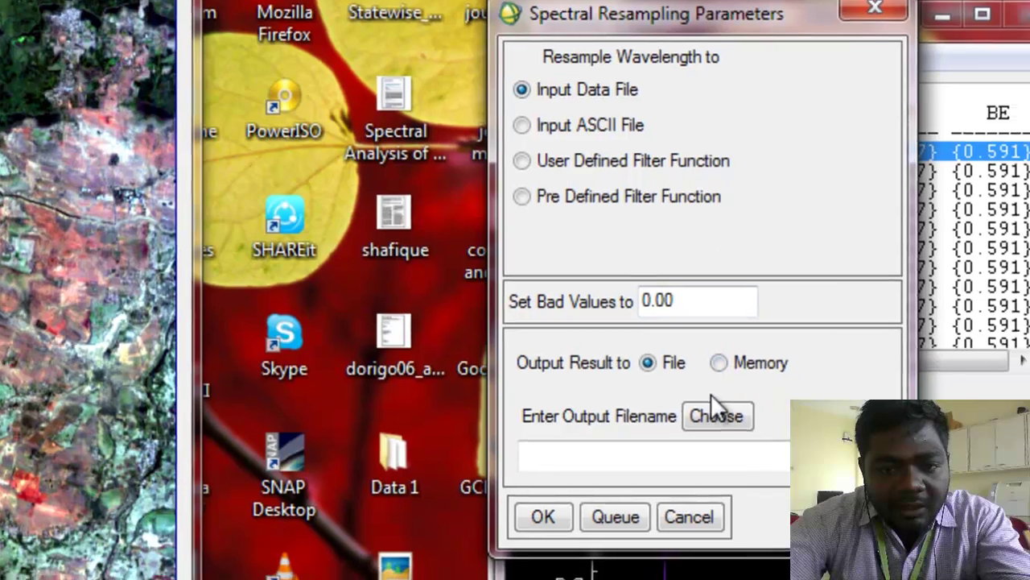
{"action": "left_click", "coordinate": [732, 419]}
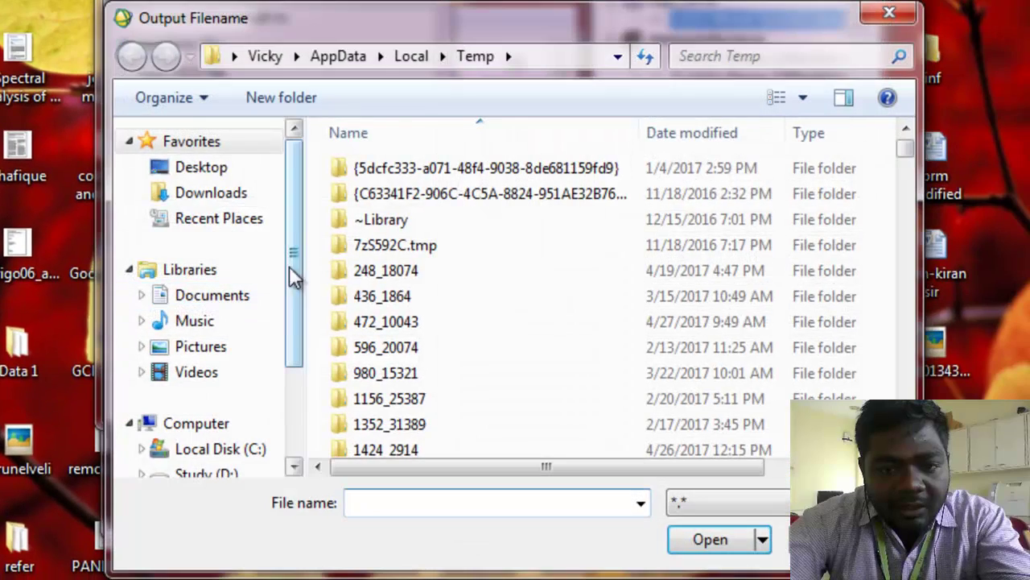
{"action": "left_click", "coordinate": [233, 167]}
{"action": "left_click", "coordinate": [375, 504]}
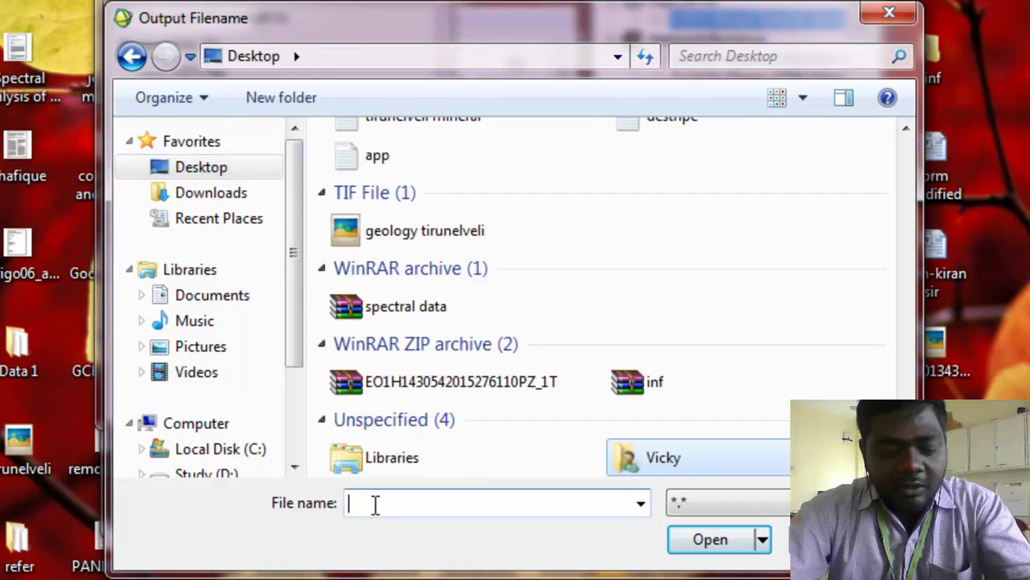
{"action": "type", "text": "usgs"}
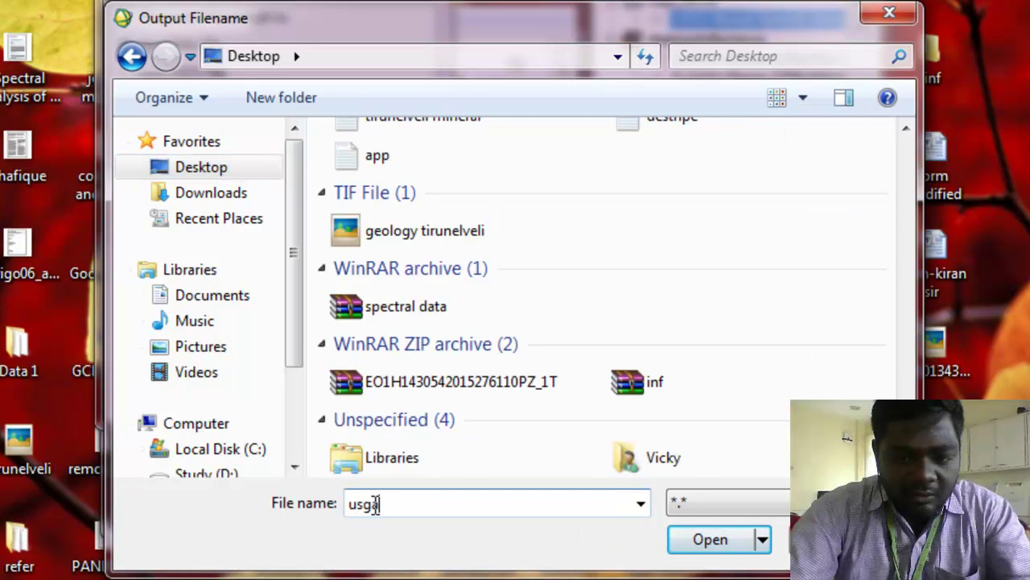
{"action": "type", "text": "resample"}
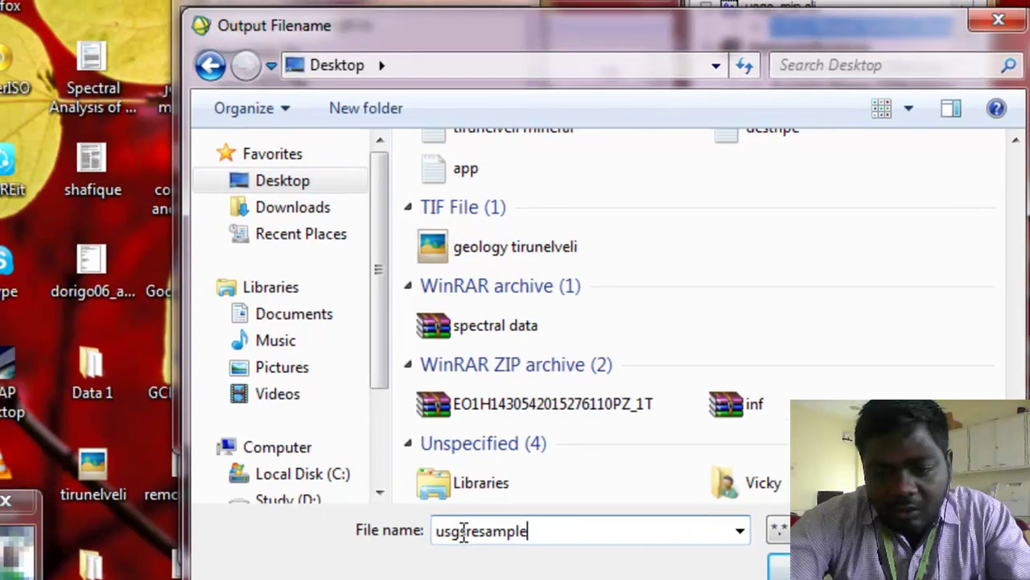
{"action": "key", "text": "Return"}
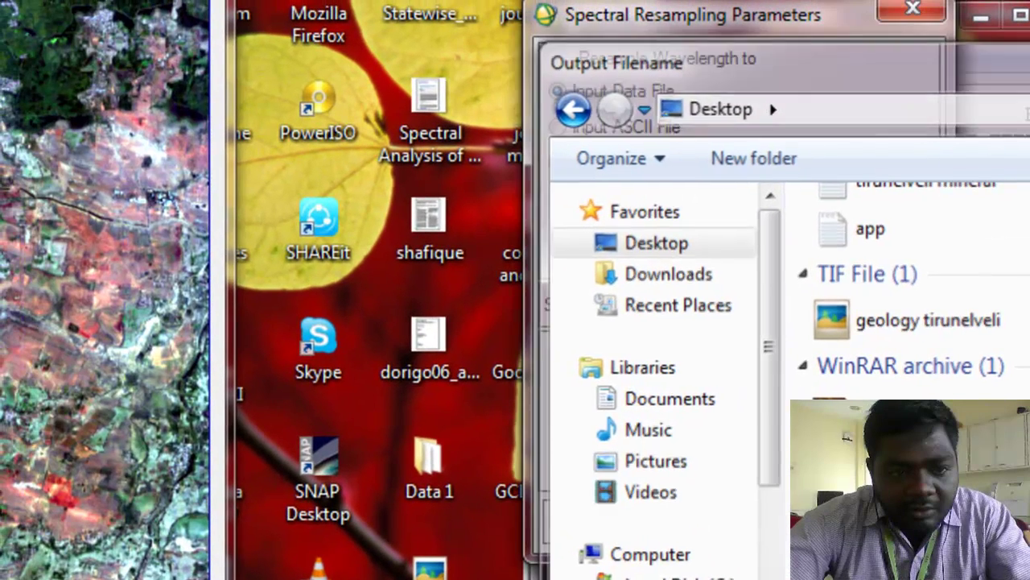
Run the resampling with destripedreflectance as the file containing the output wavelengths.
{"action": "left_click", "coordinate": [575, 523]}
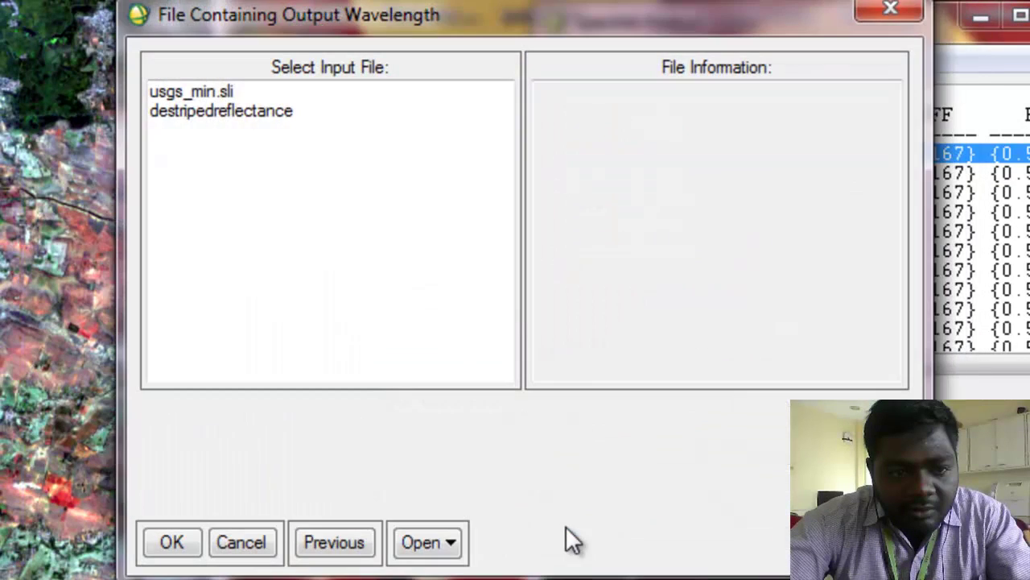
{"action": "left_click", "coordinate": [243, 113]}
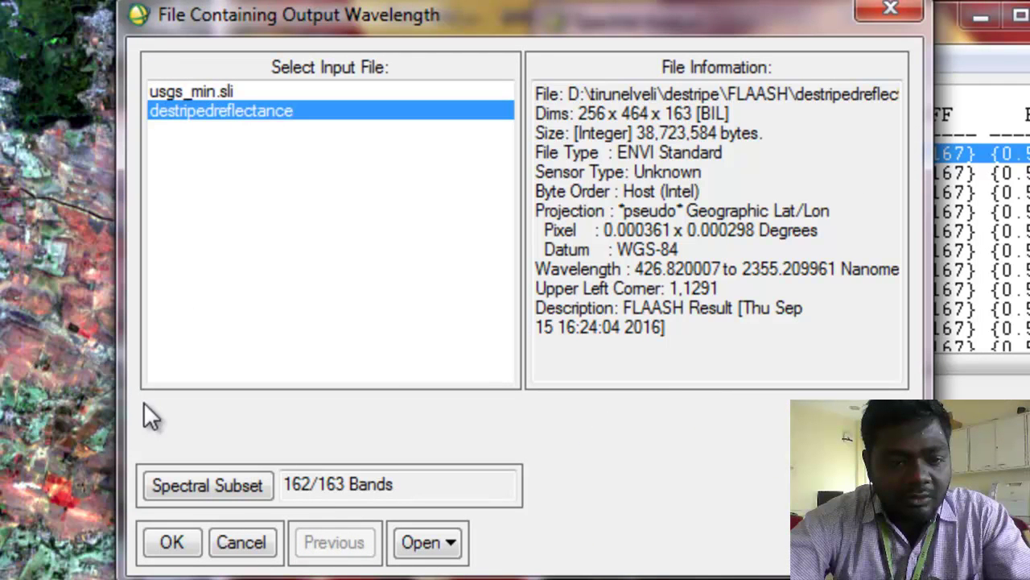
{"action": "left_click", "coordinate": [158, 542]}
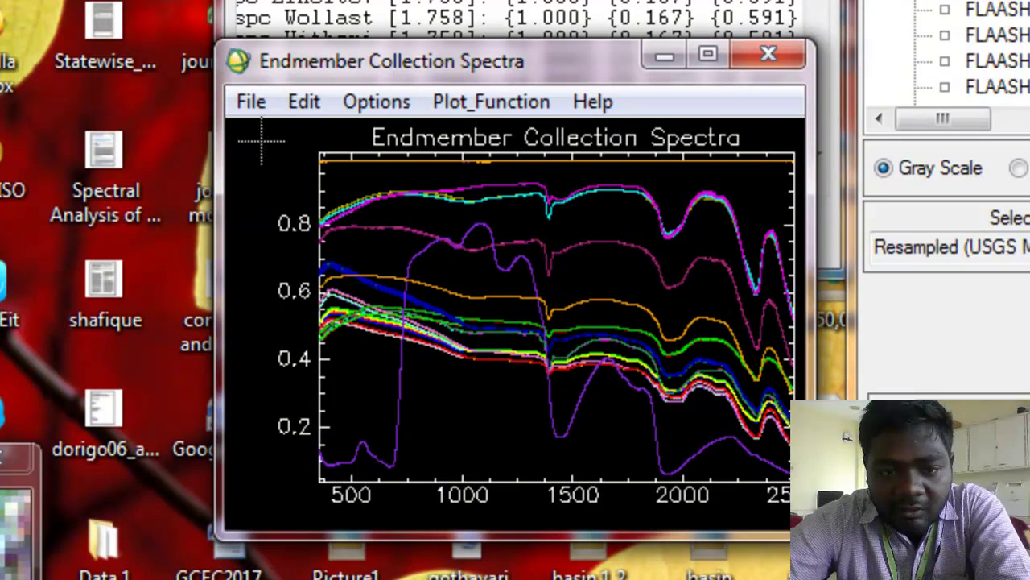
Export all Endmember Collection Spectra plots except the two WR spectra to a spectral library.
{"action": "left_click", "coordinate": [249, 108]}
{"action": "mouse_move", "coordinate": [289, 171]}
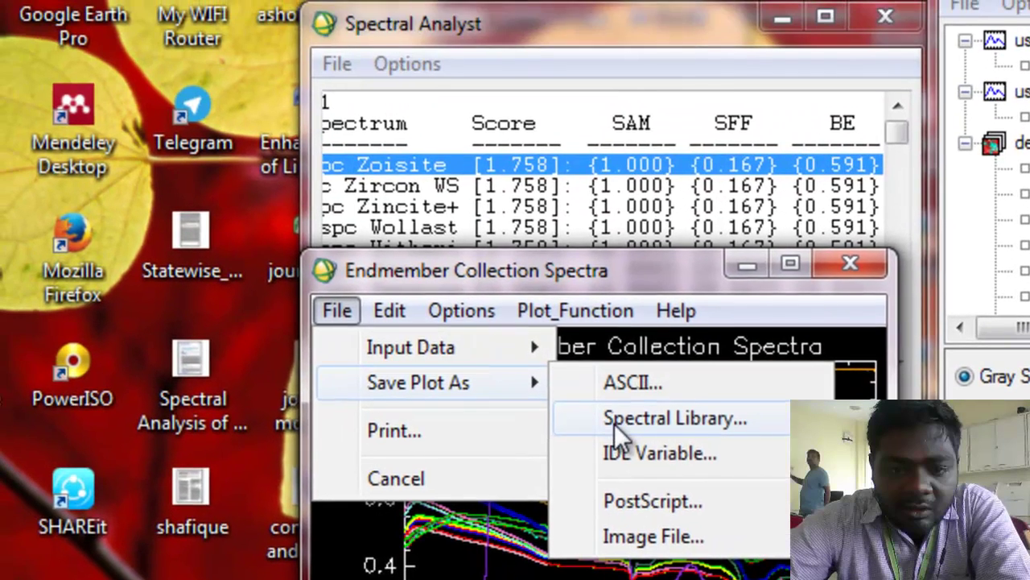
{"action": "left_click", "coordinate": [591, 210]}
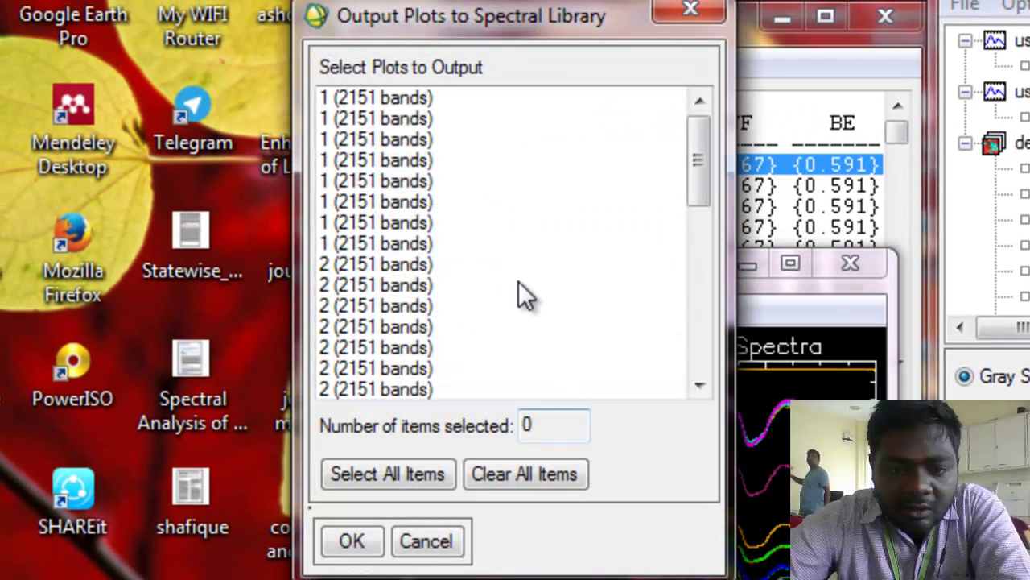
{"action": "left_click", "coordinate": [420, 475]}
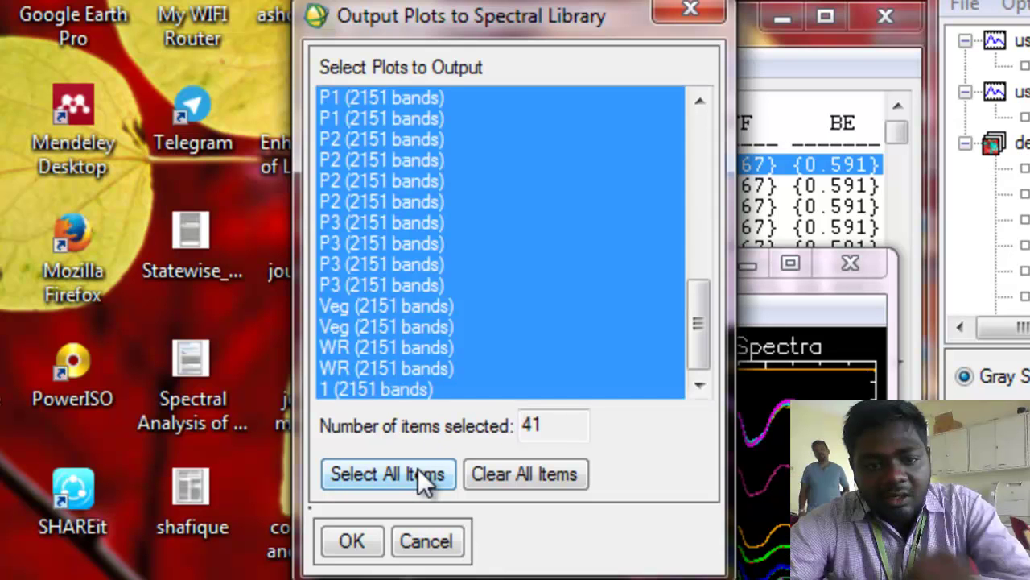
{"action": "left_click", "coordinate": [408, 367]}
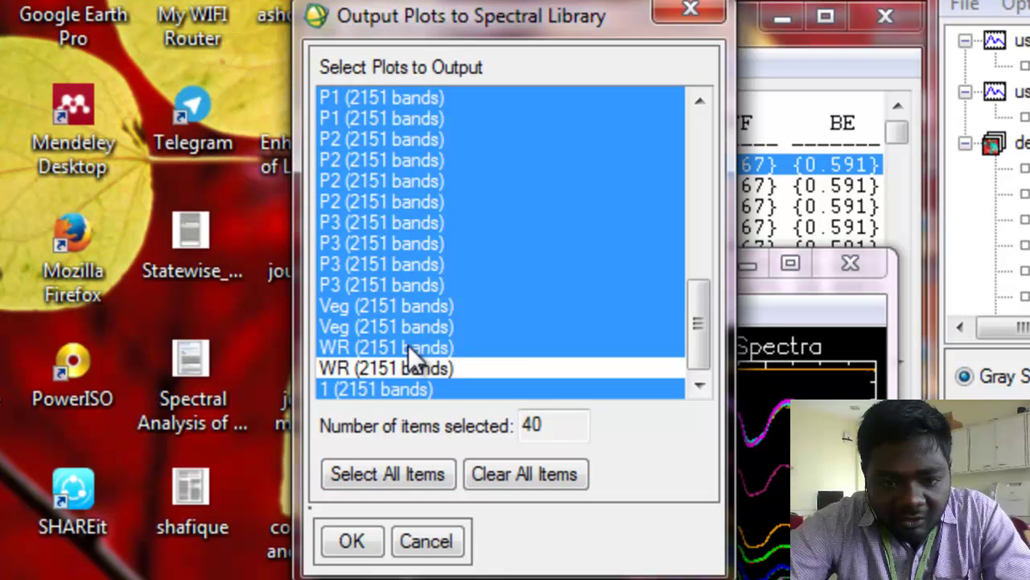
{"action": "left_click", "coordinate": [408, 347]}
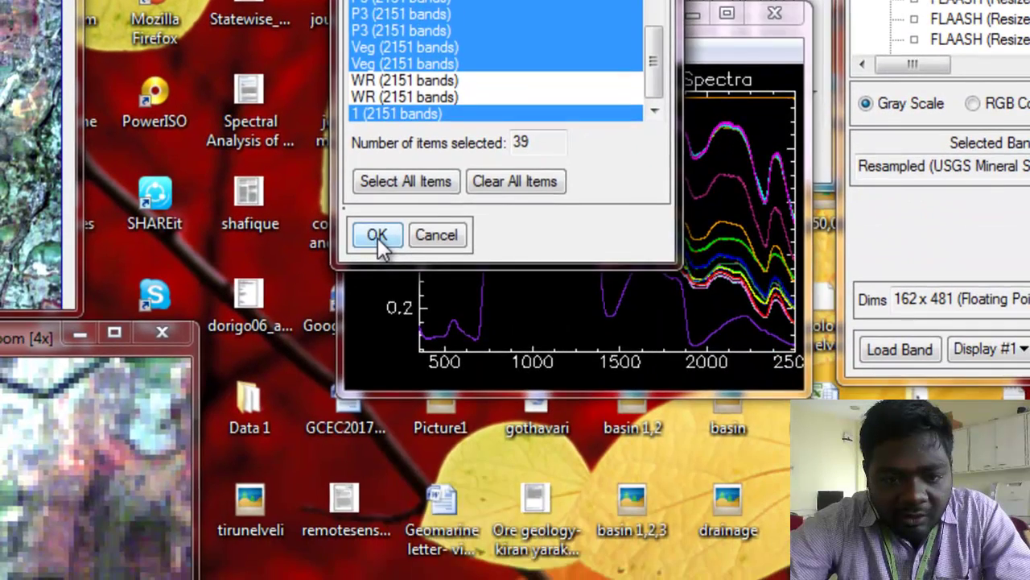
{"action": "left_click", "coordinate": [348, 547]}
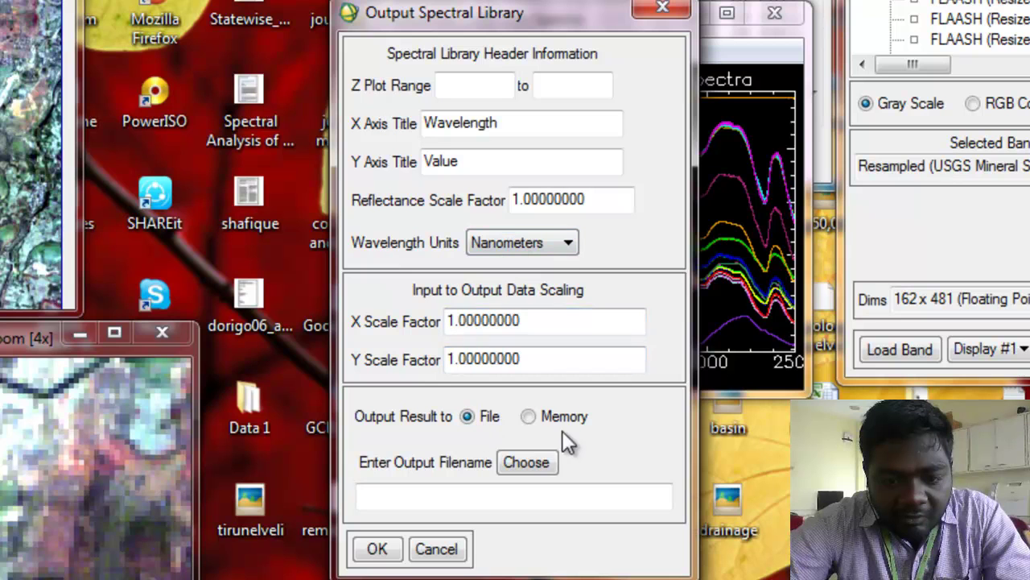
Save the spectral library on the Desktop as fieldlib, keeping wavelength units in nanometers and scale factors at 1.
{"action": "left_click", "coordinate": [532, 463]}
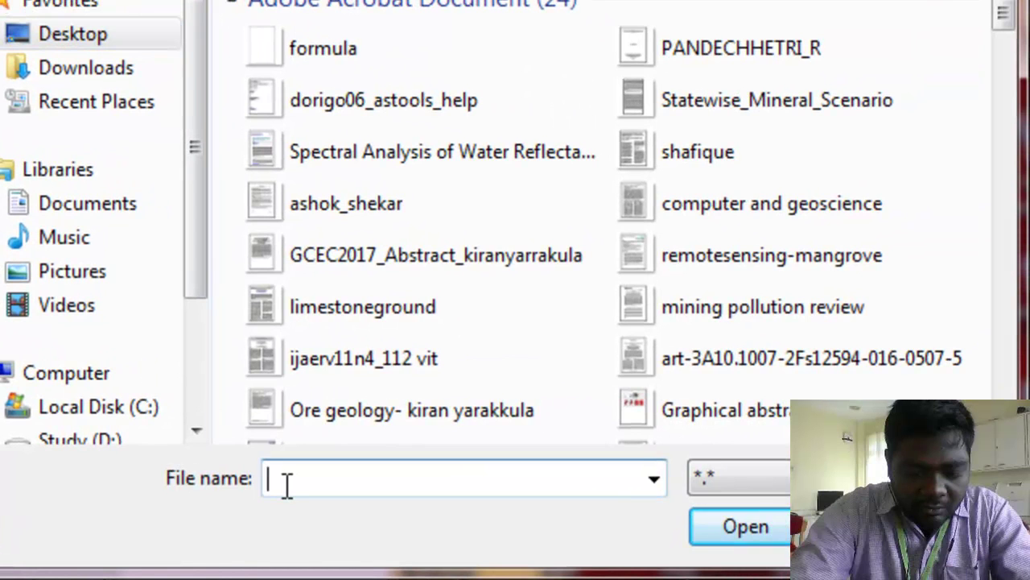
{"action": "type", "text": "fieldl"}
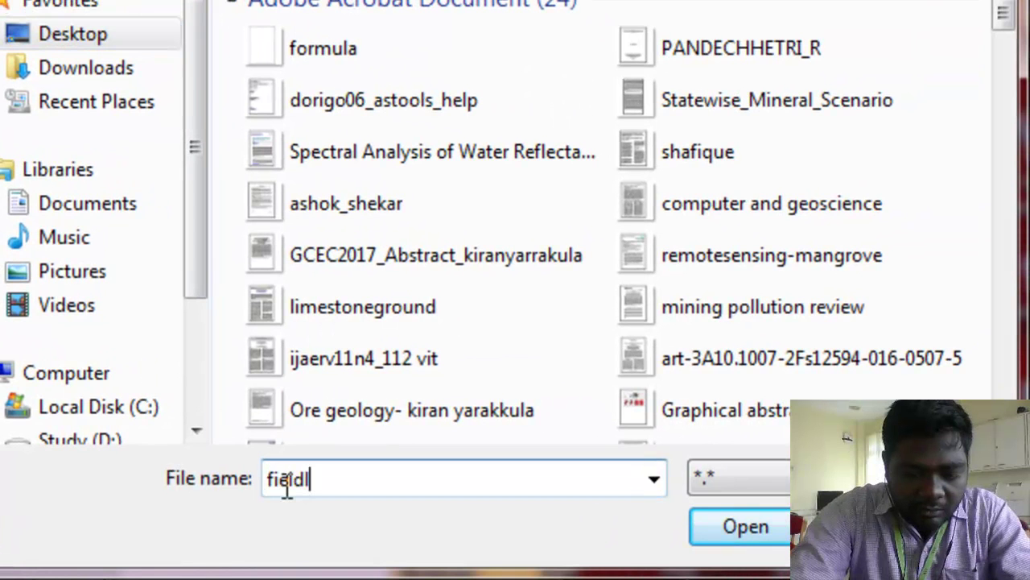
{"action": "type", "text": "ib"}
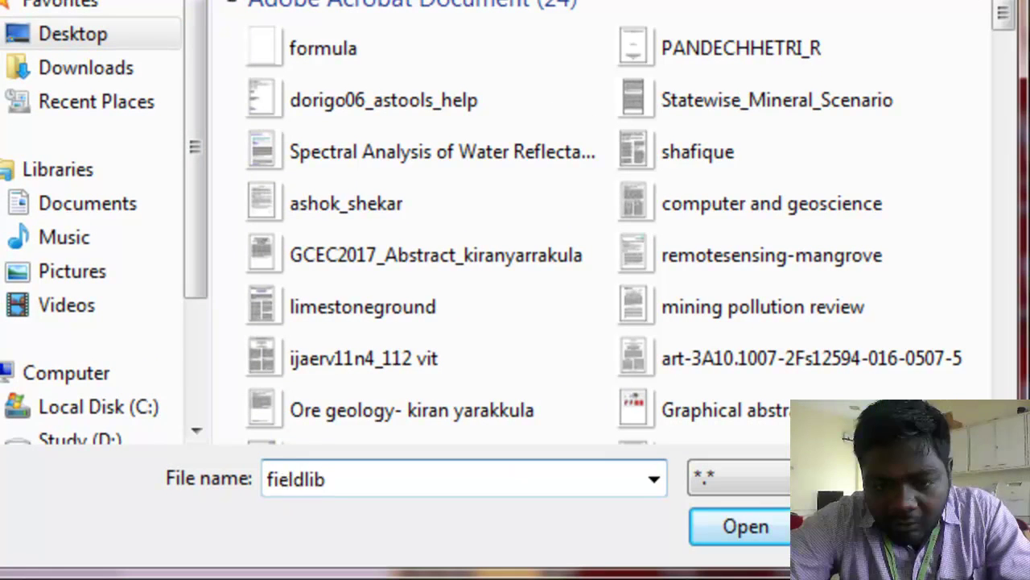
{"action": "left_click", "coordinate": [779, 531]}
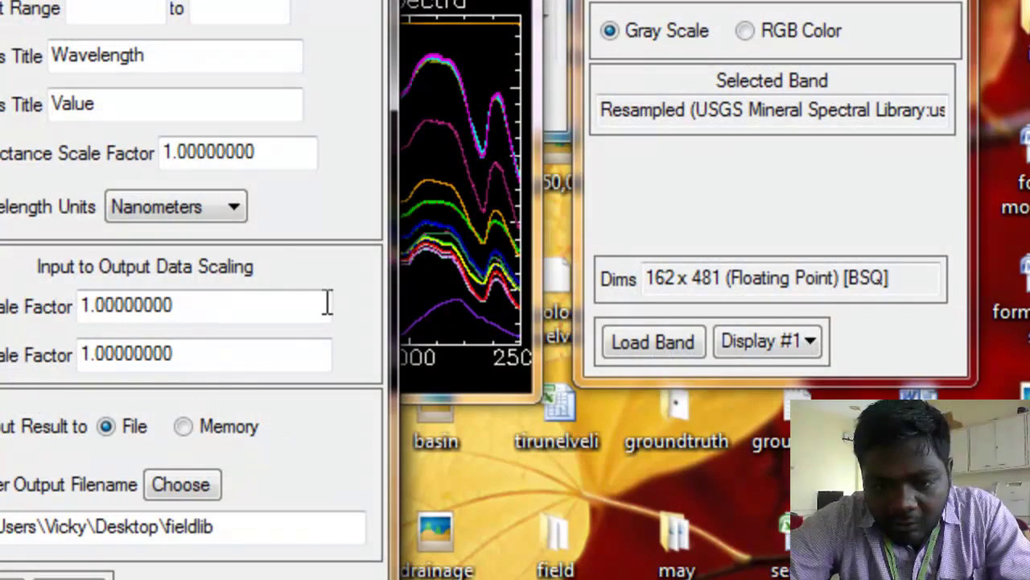
{"action": "key", "text": "Return"}
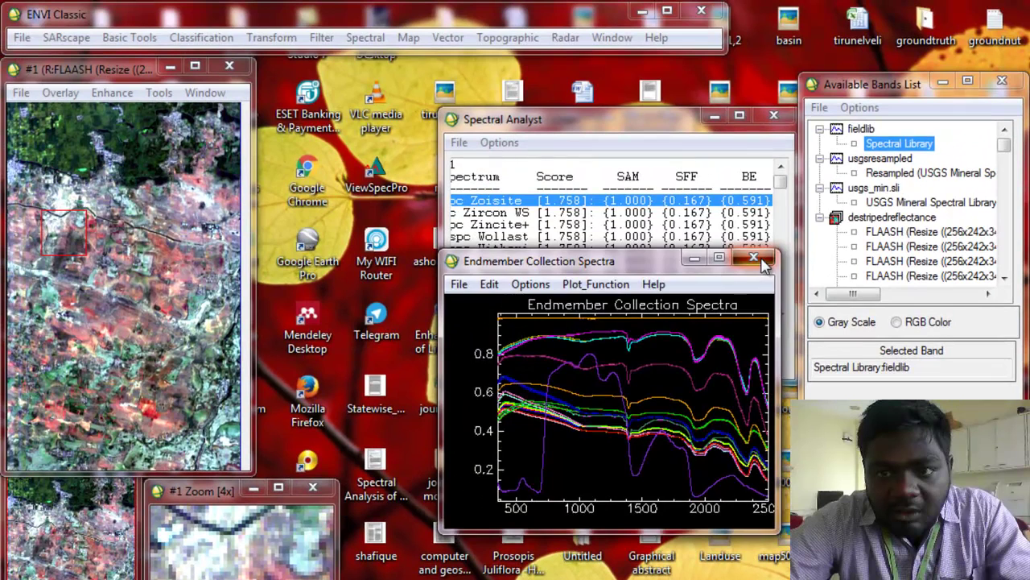
Close the Endmember Collection Spectra plot and start Spectral Resampling with fieldlib as the input file.
{"action": "left_click", "coordinate": [756, 259]}
{"action": "left_click", "coordinate": [819, 108]}
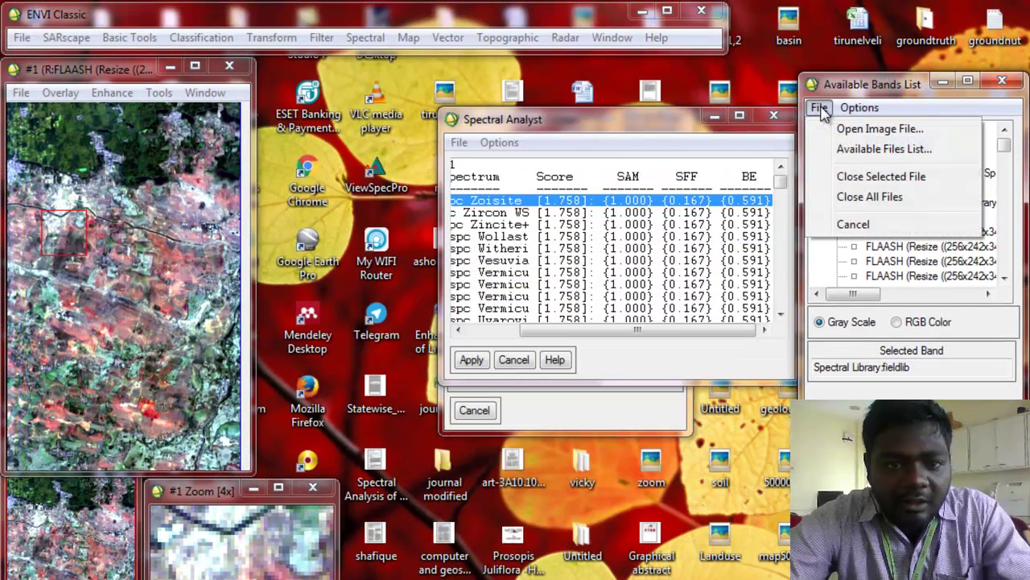
{"action": "left_click", "coordinate": [372, 38]}
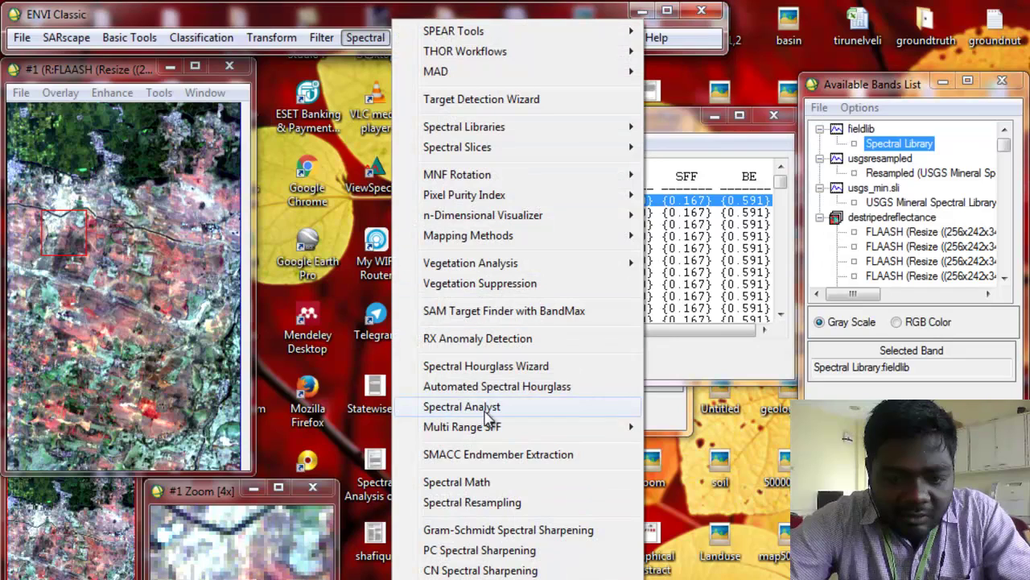
{"action": "left_click", "coordinate": [499, 502]}
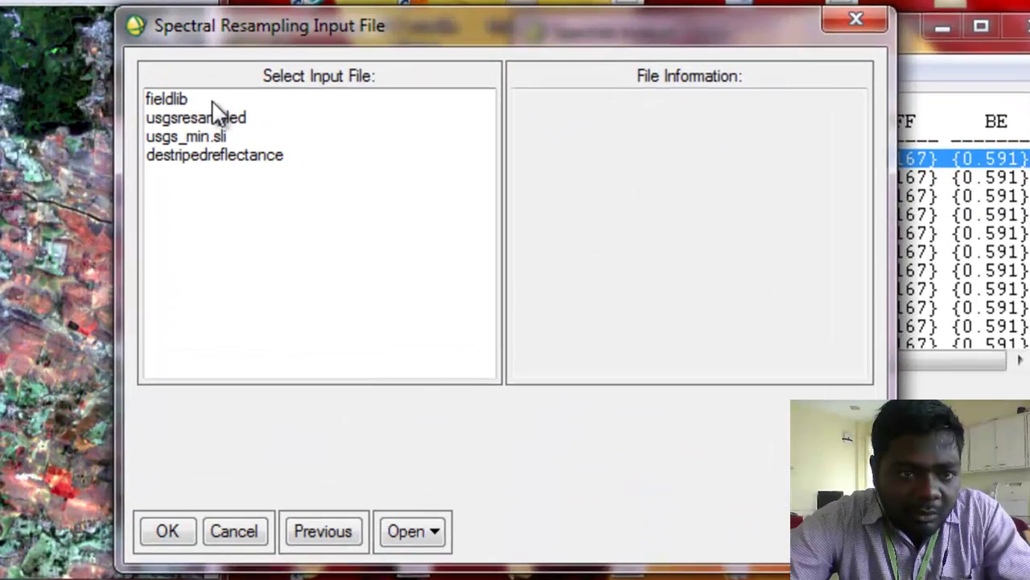
{"action": "left_click", "coordinate": [235, 155]}
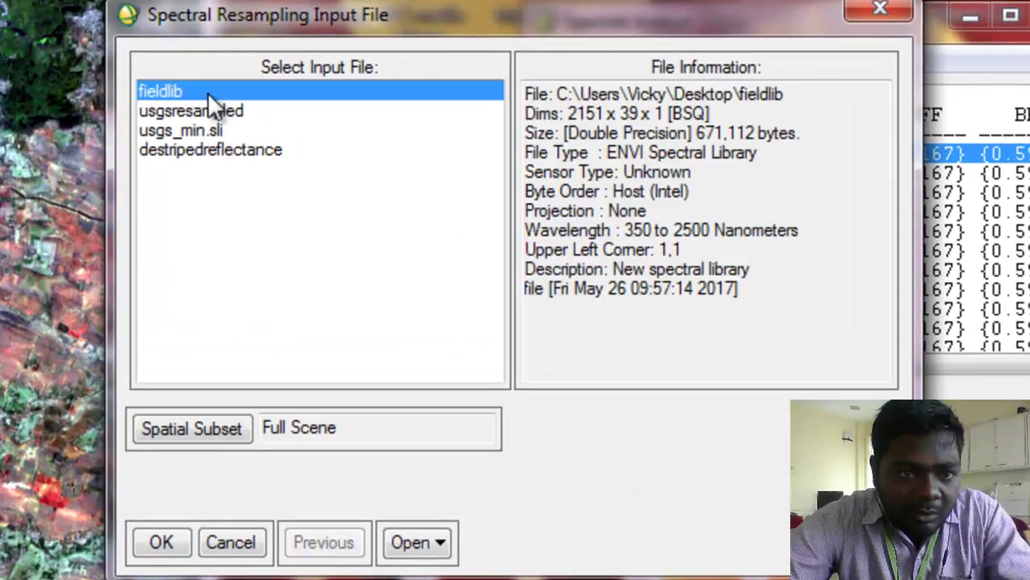
{"action": "left_click", "coordinate": [160, 542]}
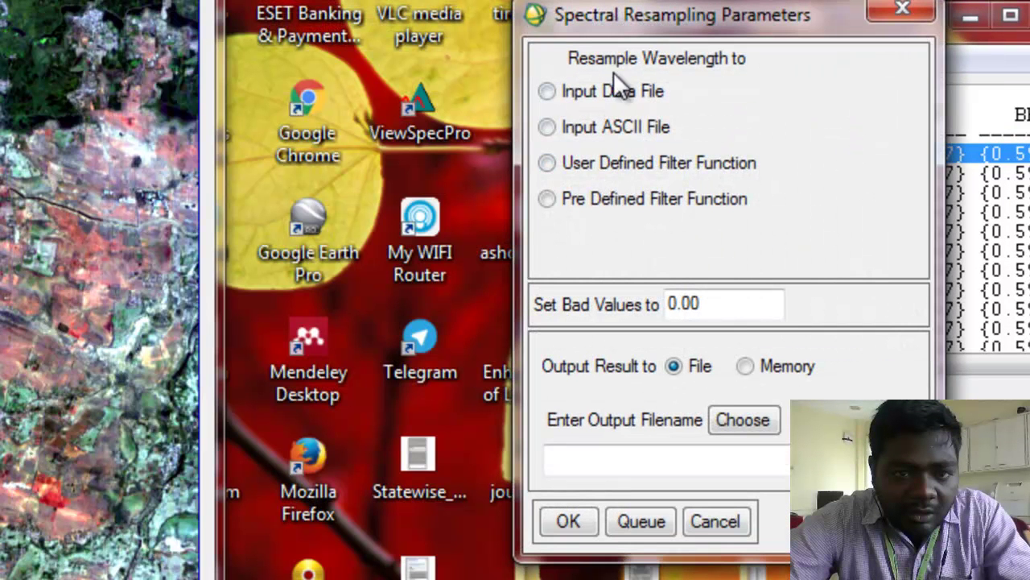
Set the resampling to take wavelengths from an input data file and save the output on the Desktop as fielddataresampled.
{"action": "left_click", "coordinate": [597, 91]}
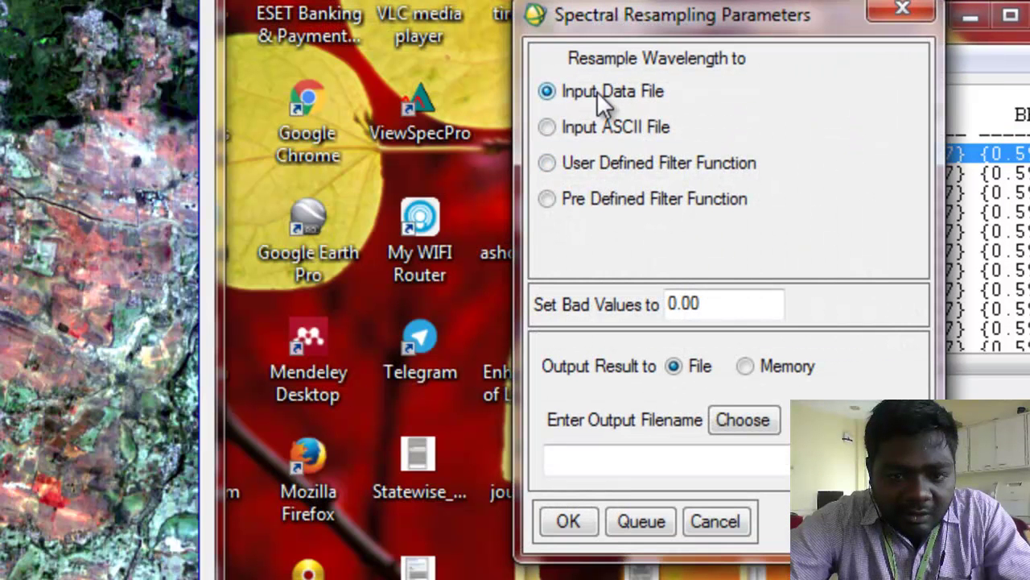
{"action": "left_click", "coordinate": [740, 418]}
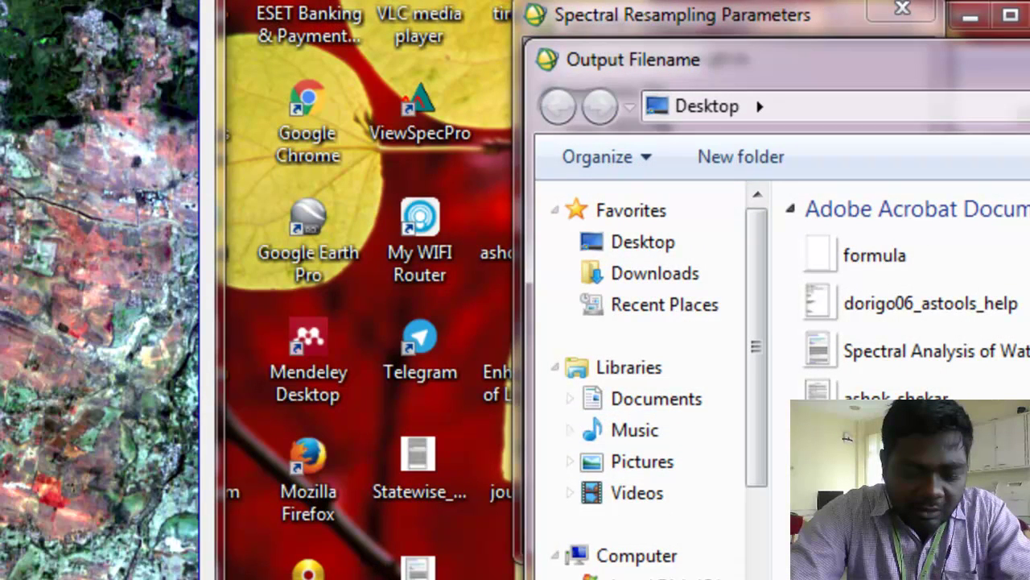
{"action": "type", "text": "g"}
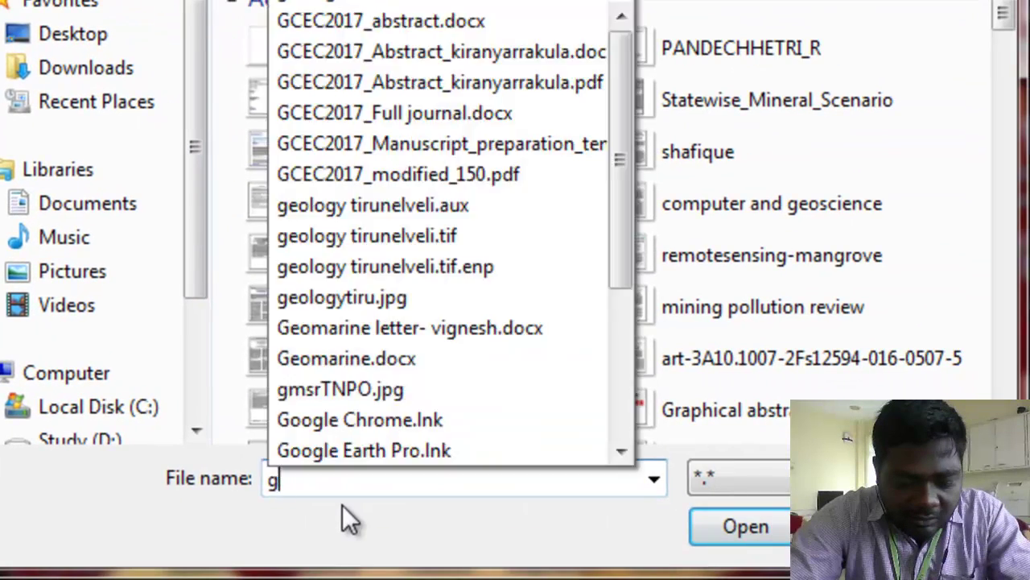
{"action": "key", "text": "BackSpace"}
{"action": "type", "text": "field"}
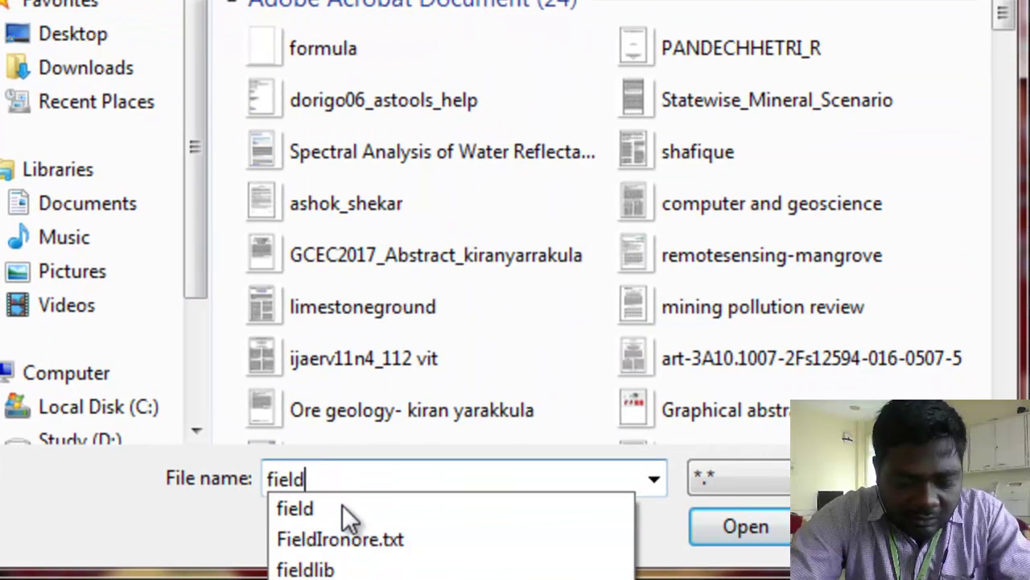
{"action": "type", "text": "da"}
{"action": "type", "text": "tares"}
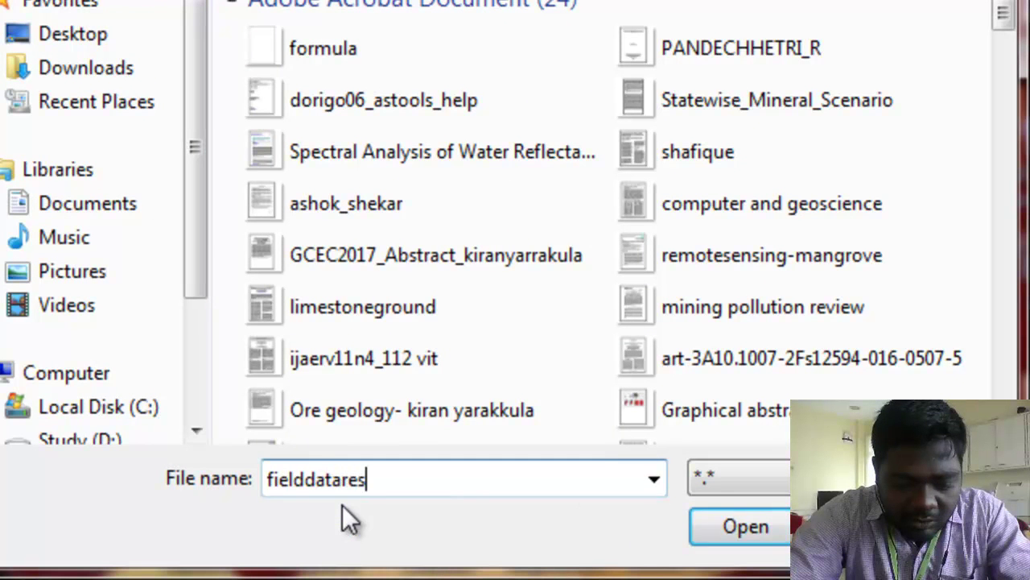
{"action": "type", "text": "ampled"}
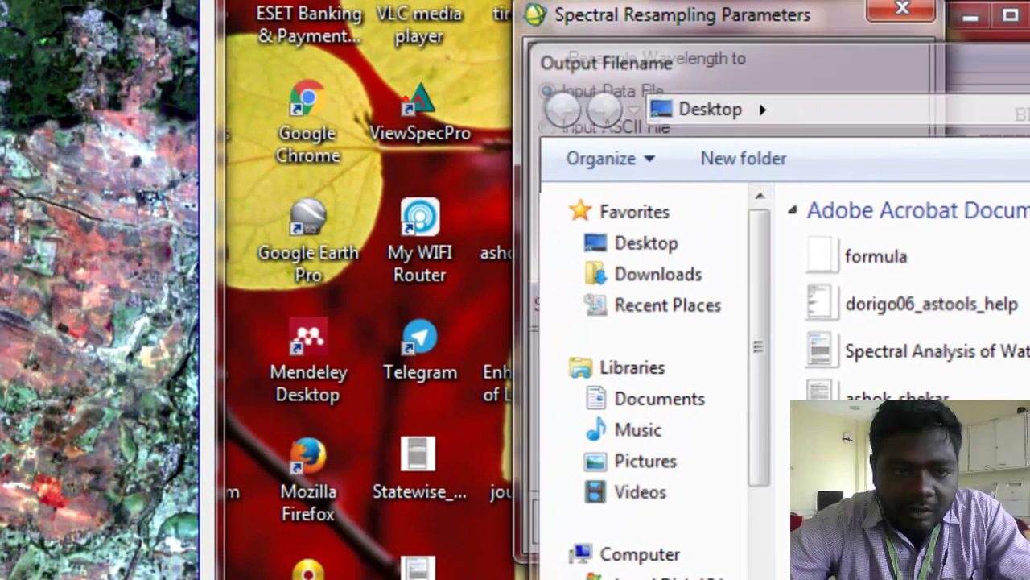
{"action": "key", "text": "Return"}
Run the fieldlib resampling with destripedreflectance as the file containing the output wavelengths.
{"action": "left_click", "coordinate": [569, 521]}
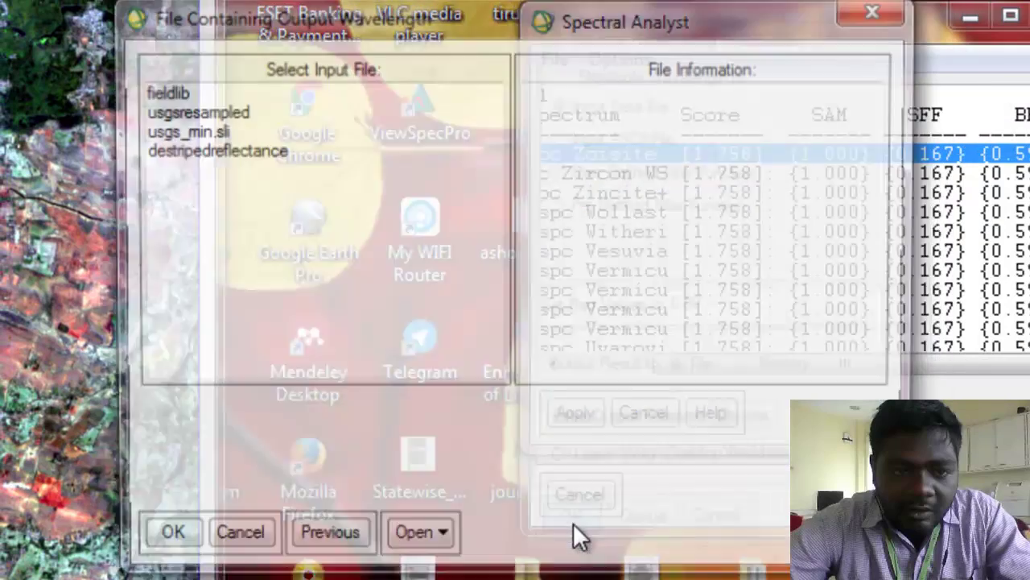
{"action": "left_click", "coordinate": [223, 150]}
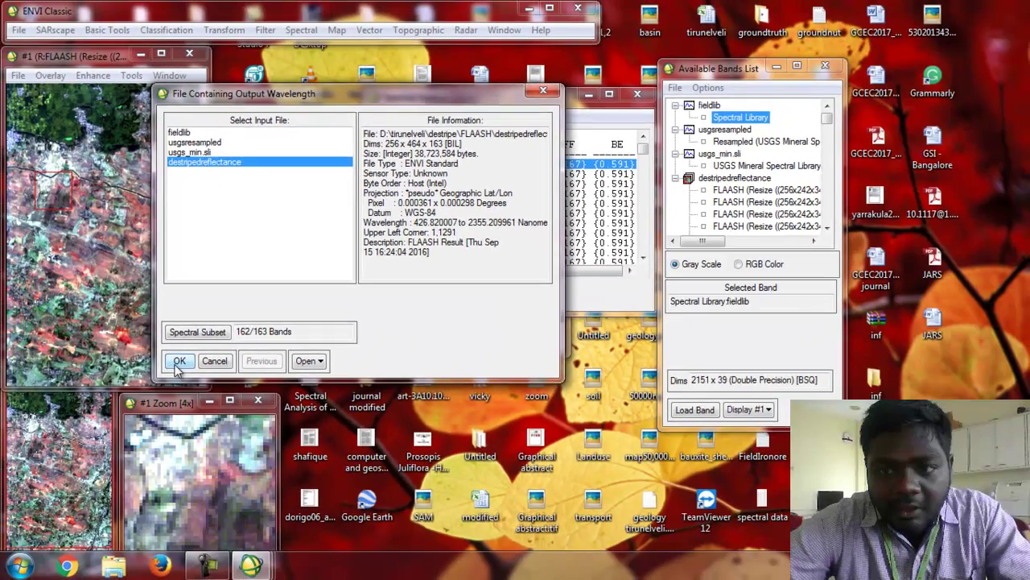
{"action": "left_click", "coordinate": [173, 411]}
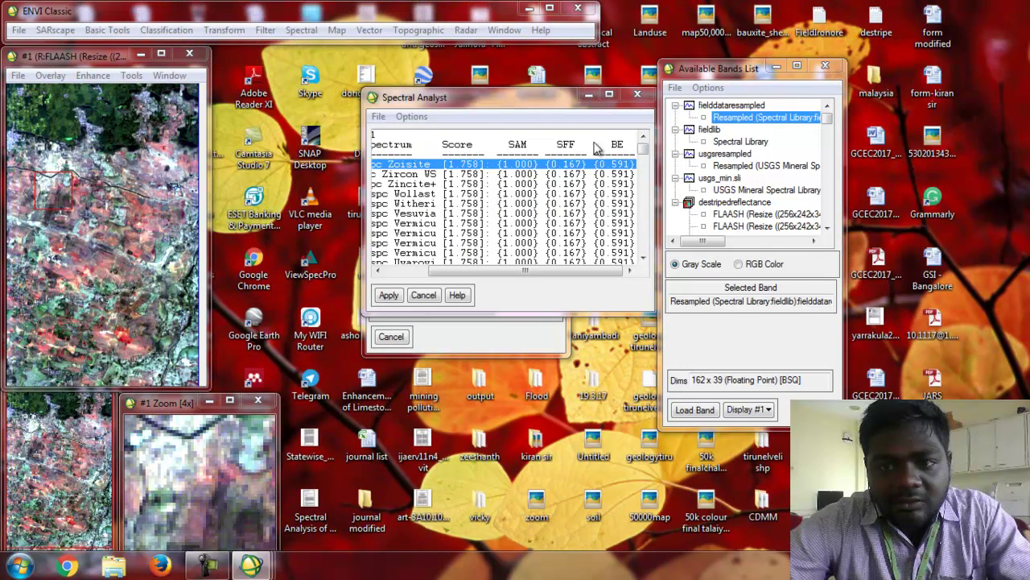
Close Spectral Analyst and Spectral Library Builder, and open fielddataresampled in the Spectral Library Viewer.
{"action": "left_click", "coordinate": [638, 96]}
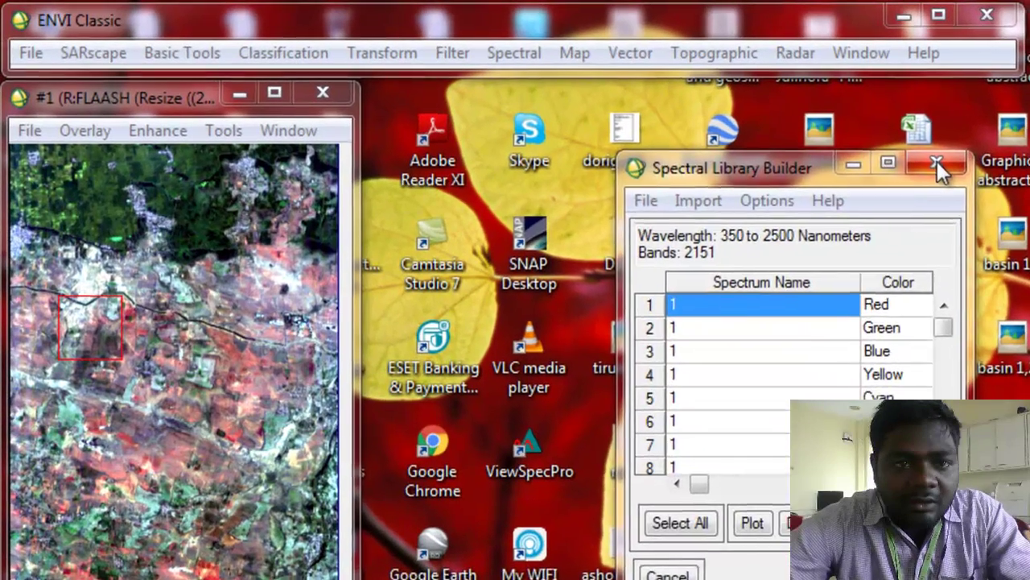
{"action": "left_click", "coordinate": [549, 96]}
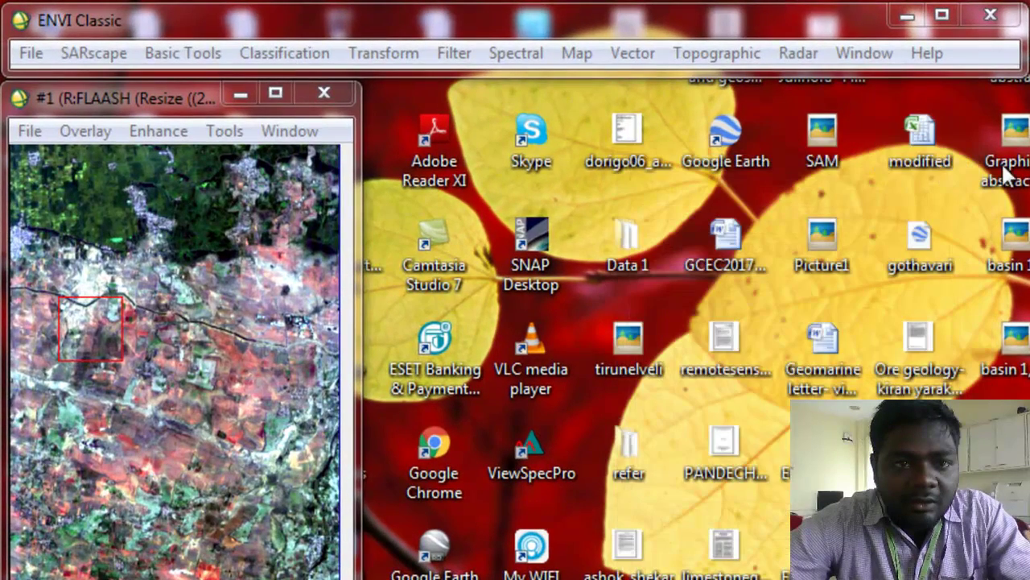
{"action": "left_click", "coordinate": [504, 56]}
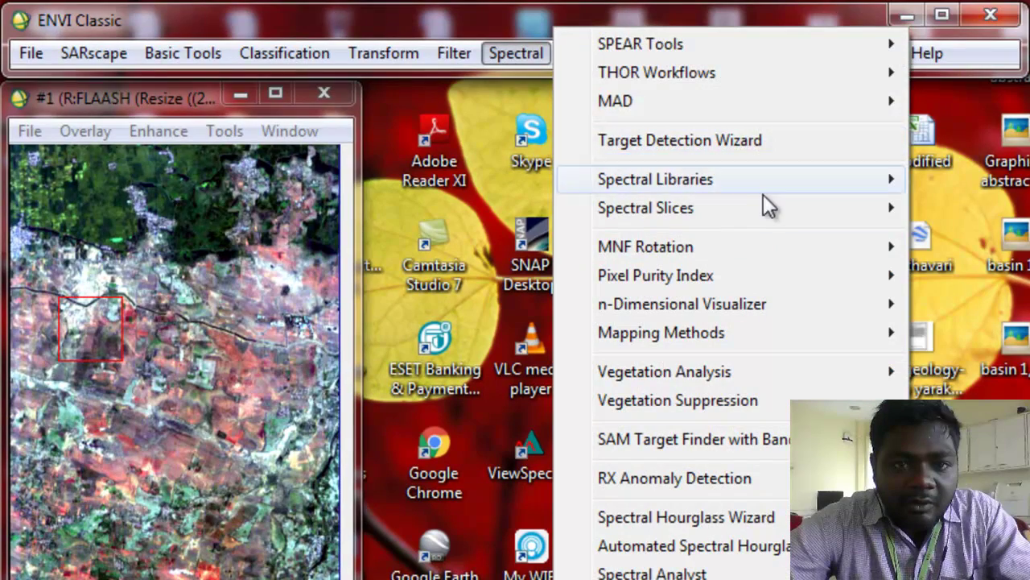
{"action": "mouse_move", "coordinate": [774, 193]}
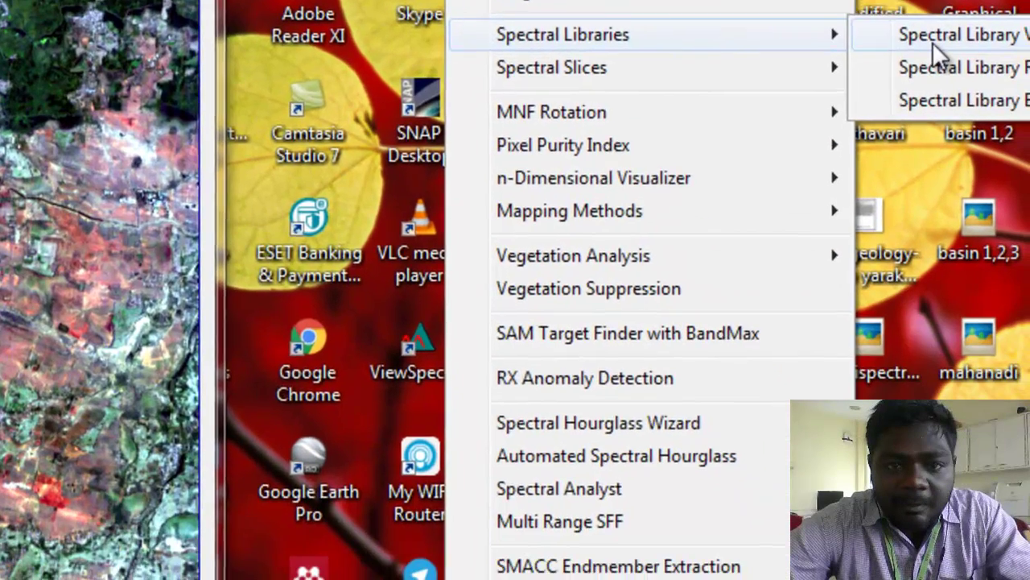
{"action": "left_click", "coordinate": [933, 40]}
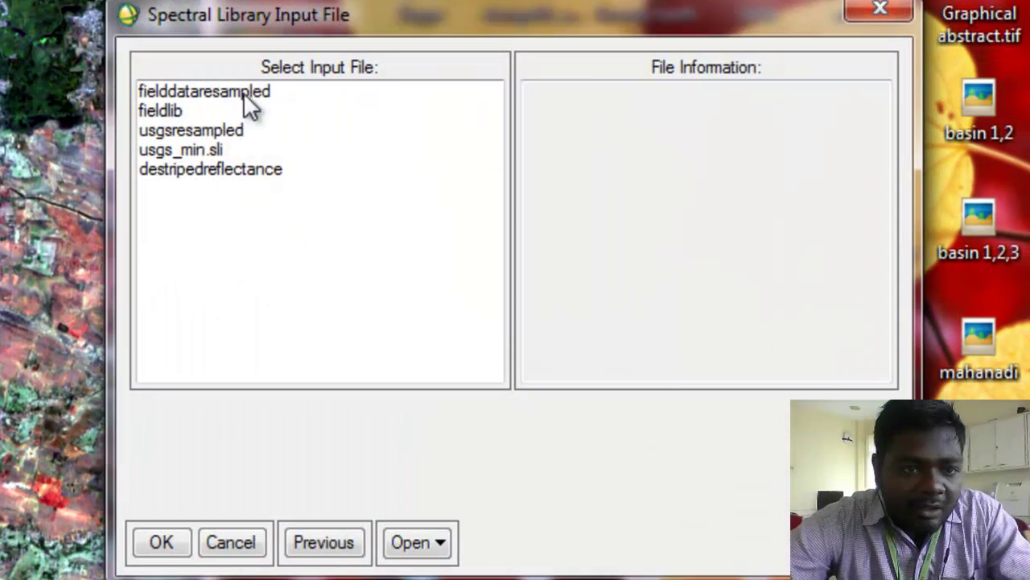
{"action": "left_click", "coordinate": [244, 93]}
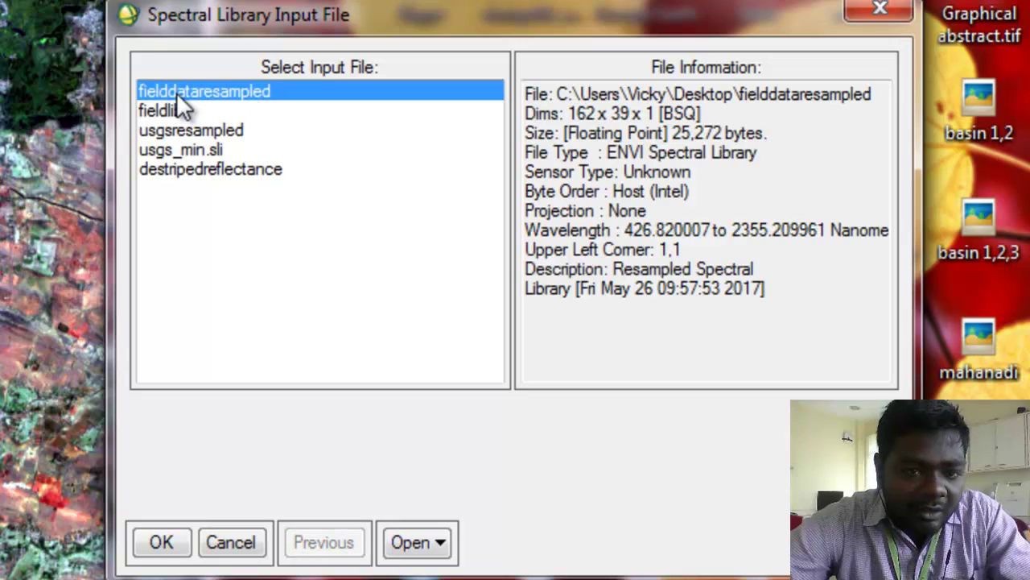
{"action": "left_click", "coordinate": [162, 545]}
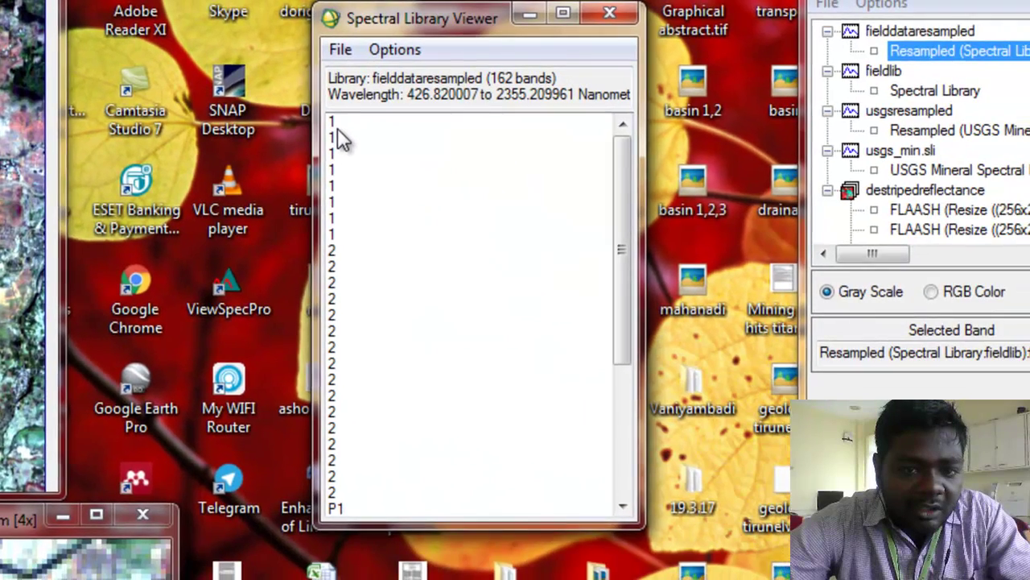
Plot several of the spectra named 1 and 2 from the fielddataresampled library.
{"action": "left_click", "coordinate": [543, 147]}
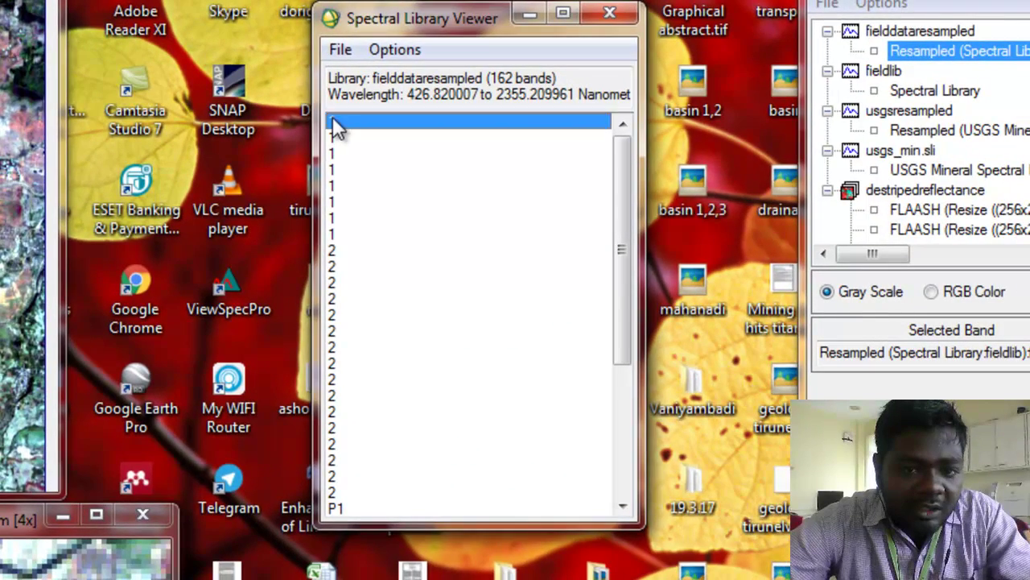
{"action": "left_click", "coordinate": [337, 137]}
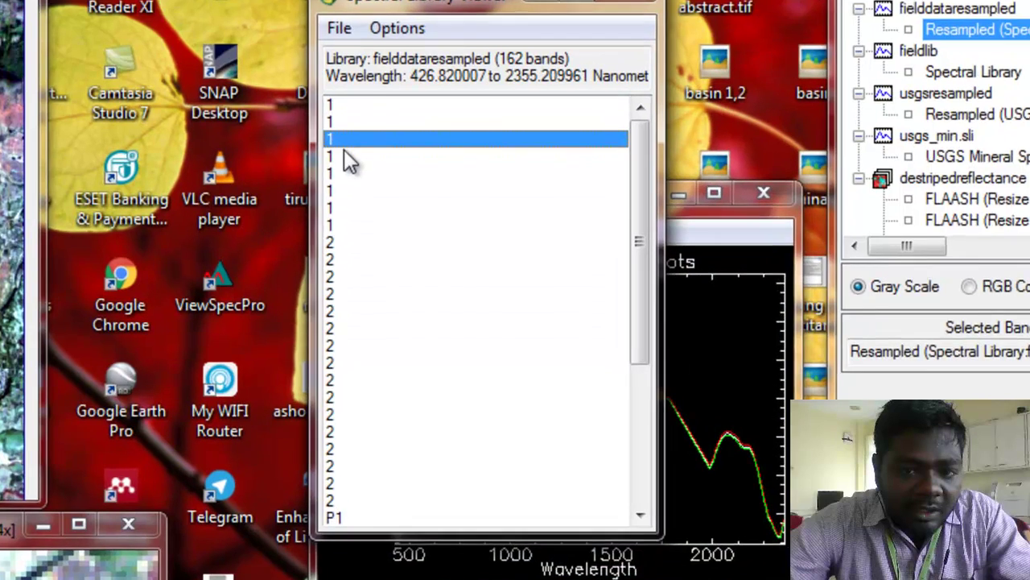
{"action": "left_click", "coordinate": [344, 171]}
{"action": "left_click", "coordinate": [340, 134]}
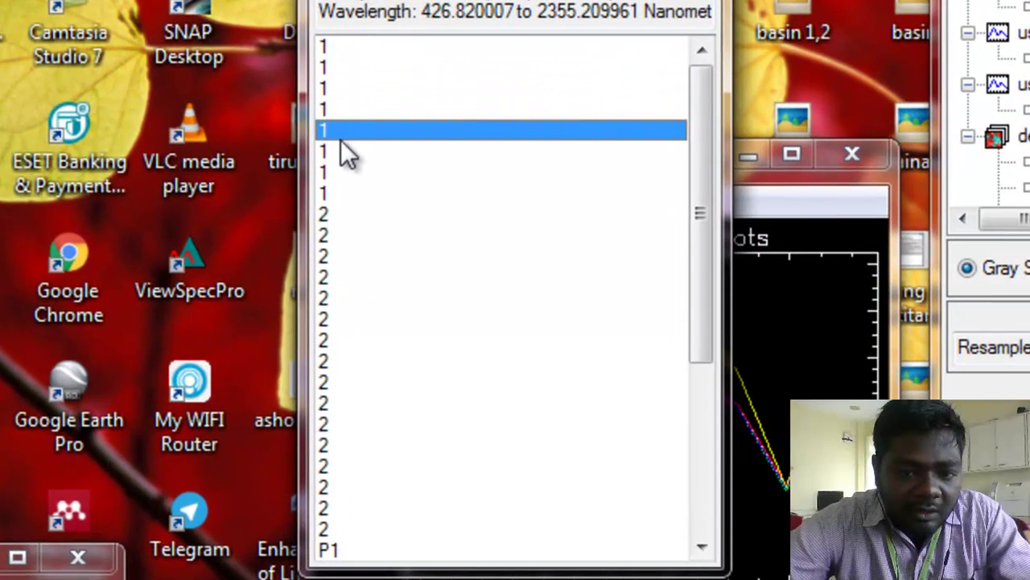
{"action": "left_click", "coordinate": [338, 256]}
{"action": "left_click", "coordinate": [339, 319]}
{"action": "left_click", "coordinate": [345, 382]}
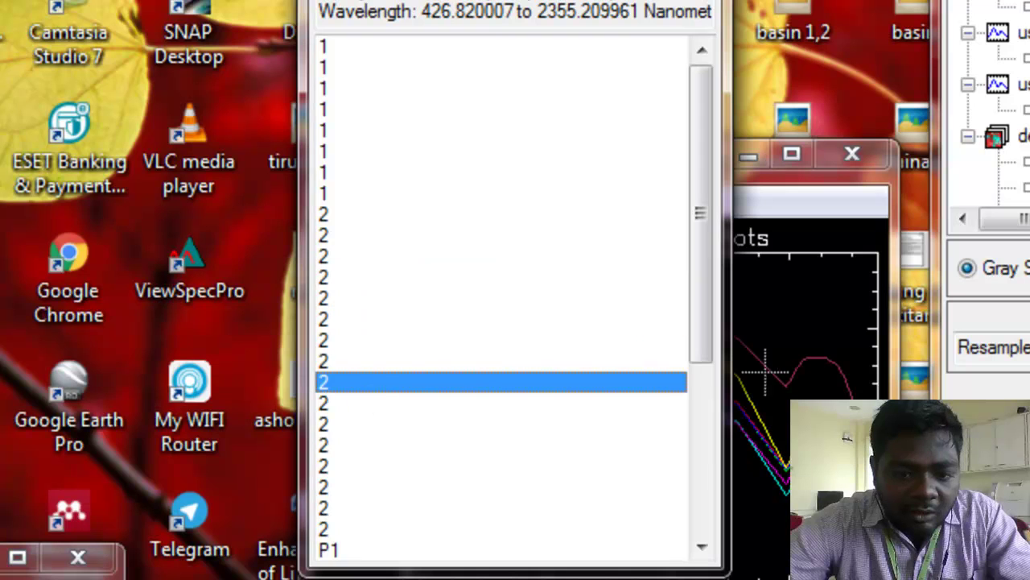
Add the two Veg spectra and a P3 spectrum from the fielddataresampled library to the plot.
{"action": "scroll", "coordinate": [707, 460], "scroll_direction": "down", "scroll_amount": 5}
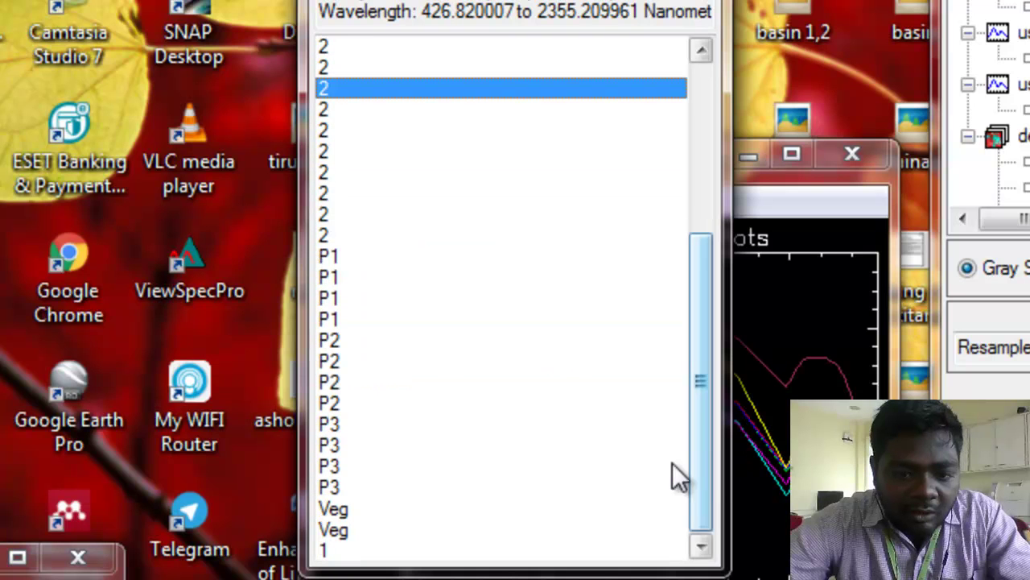
{"action": "left_click", "coordinate": [514, 513]}
{"action": "left_click", "coordinate": [499, 529]}
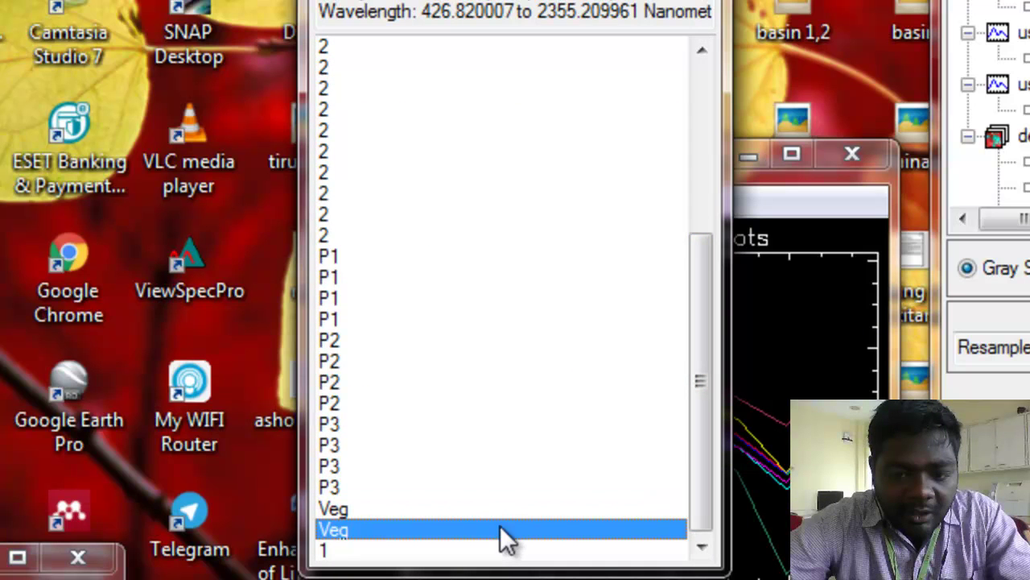
{"action": "left_click", "coordinate": [472, 445]}
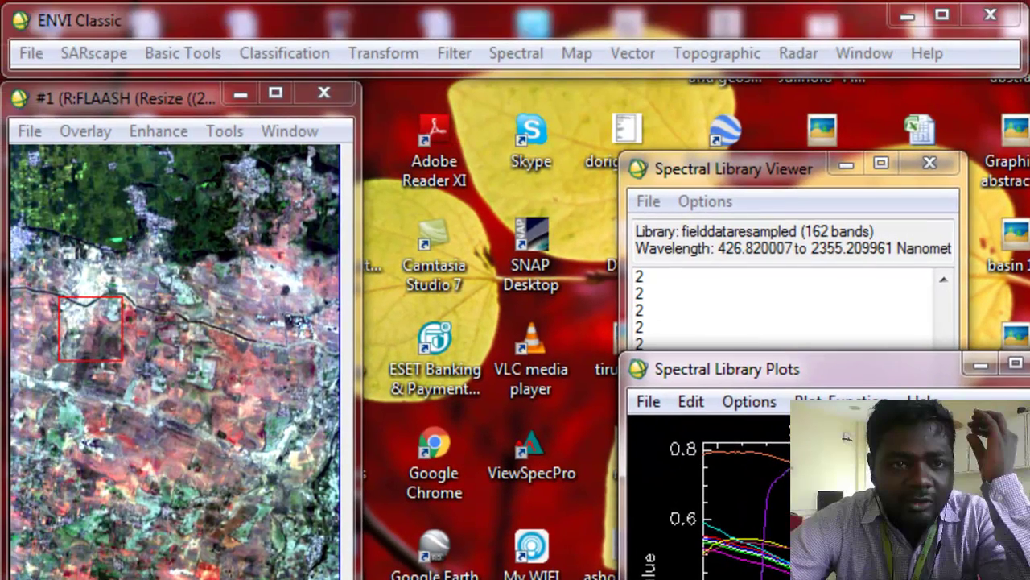
Start Spectral Analyst with usgsresampled, weighting Spectral Angle Mapper, Spectral Feature Fitting and Binary Encoding at 1.0 each.
{"action": "left_click", "coordinate": [544, 56]}
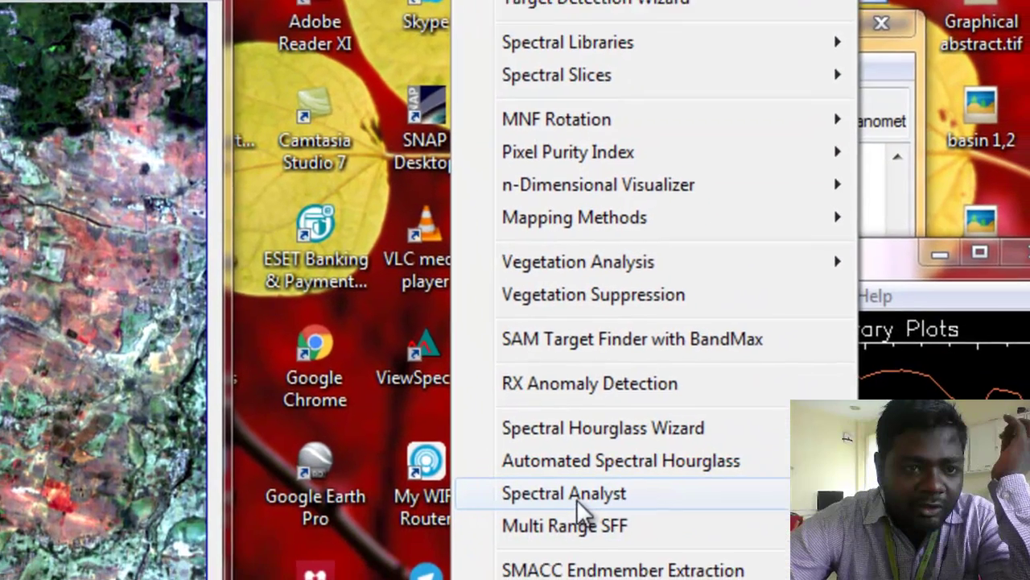
{"action": "left_click", "coordinate": [669, 572]}
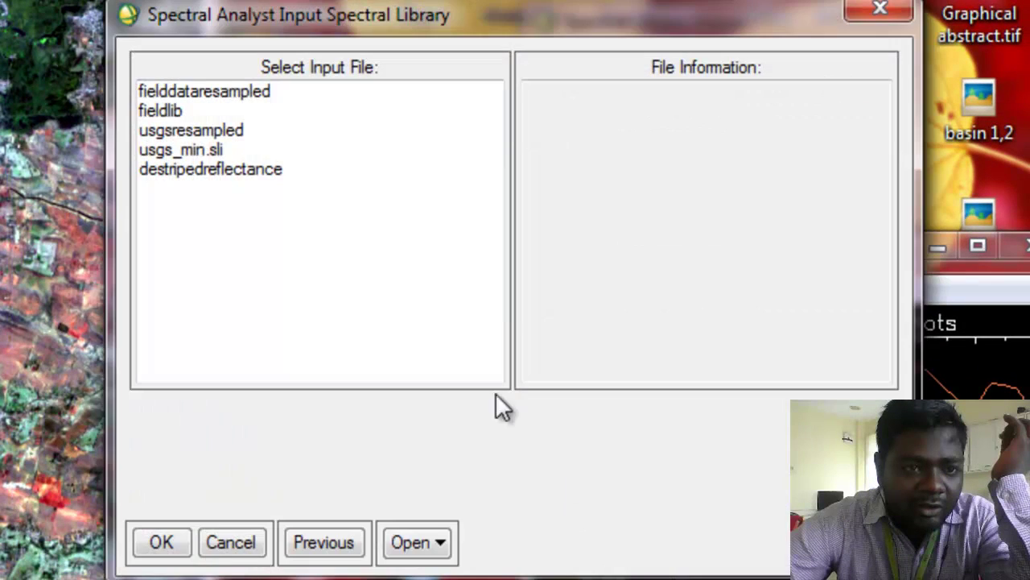
{"action": "left_click", "coordinate": [214, 135]}
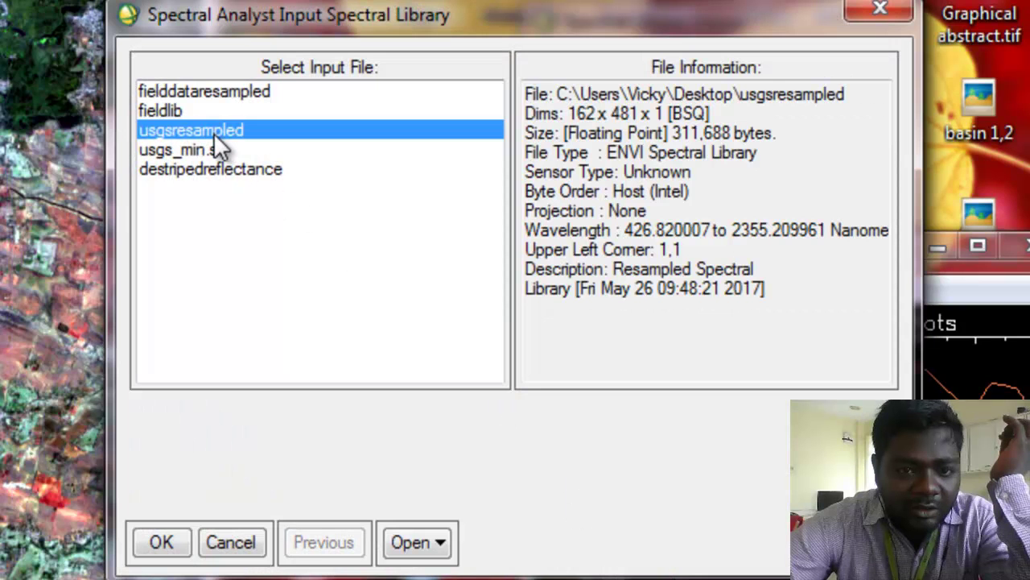
{"action": "left_click", "coordinate": [153, 541]}
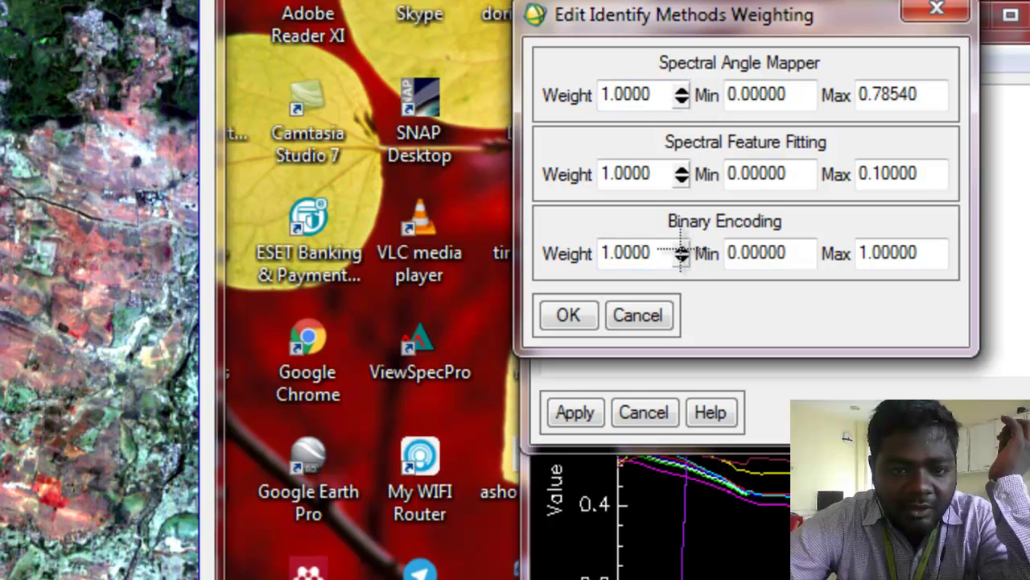
{"action": "left_click", "coordinate": [567, 315]}
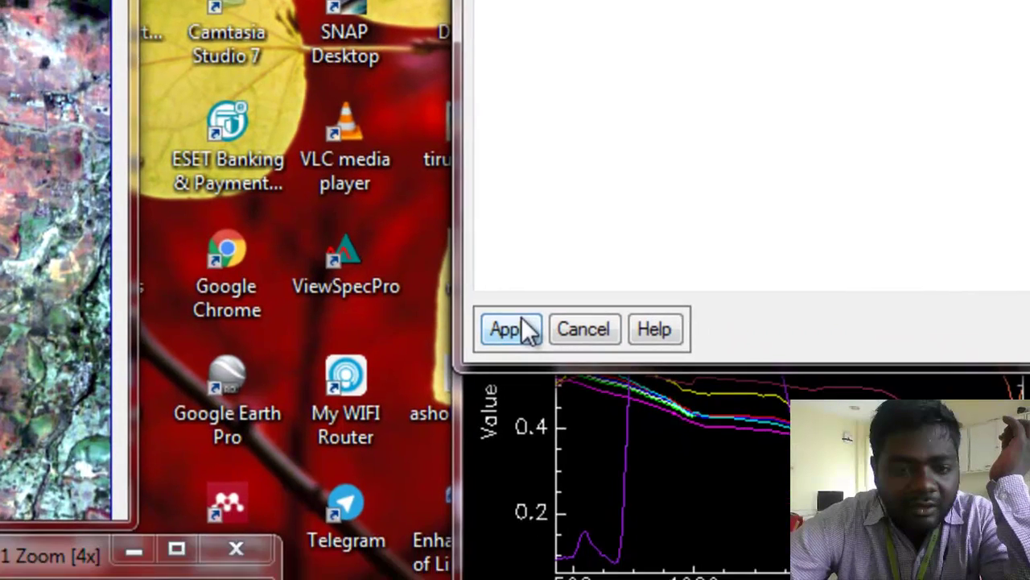
Run the Spectral Analyst identification on the second spectrum named 1 from the plotted field spectra.
{"action": "left_click", "coordinate": [519, 328]}
{"action": "left_click", "coordinate": [489, 237]}
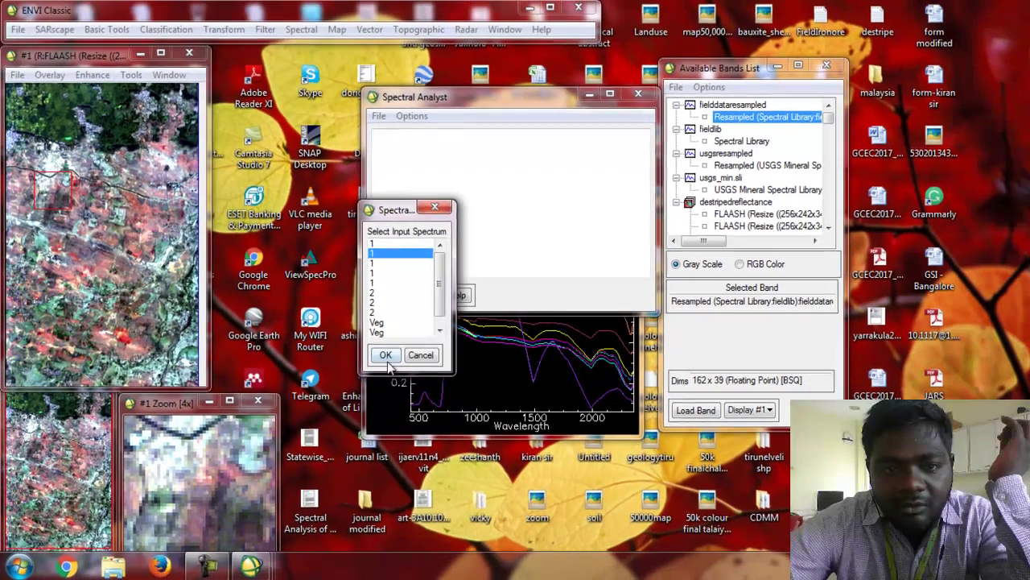
{"action": "left_click", "coordinate": [485, 433]}
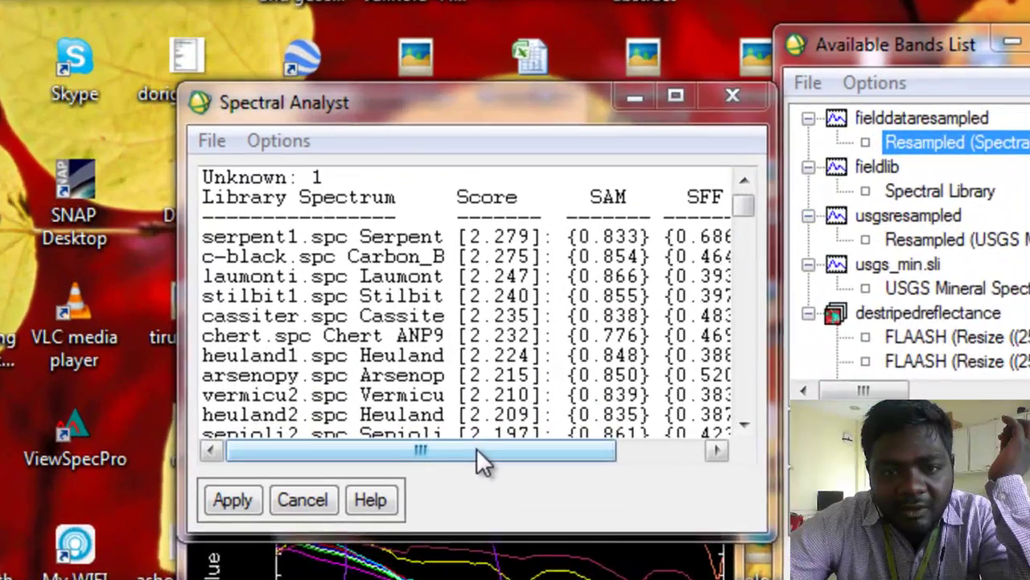
Examine the SAM, SFF and BE scores and open an enlarged comparison plot of the serpent1.spc match against the unknown spectrum.
{"action": "left_click_drag", "start_coordinate": [503, 299], "coordinate": [569, 298]}
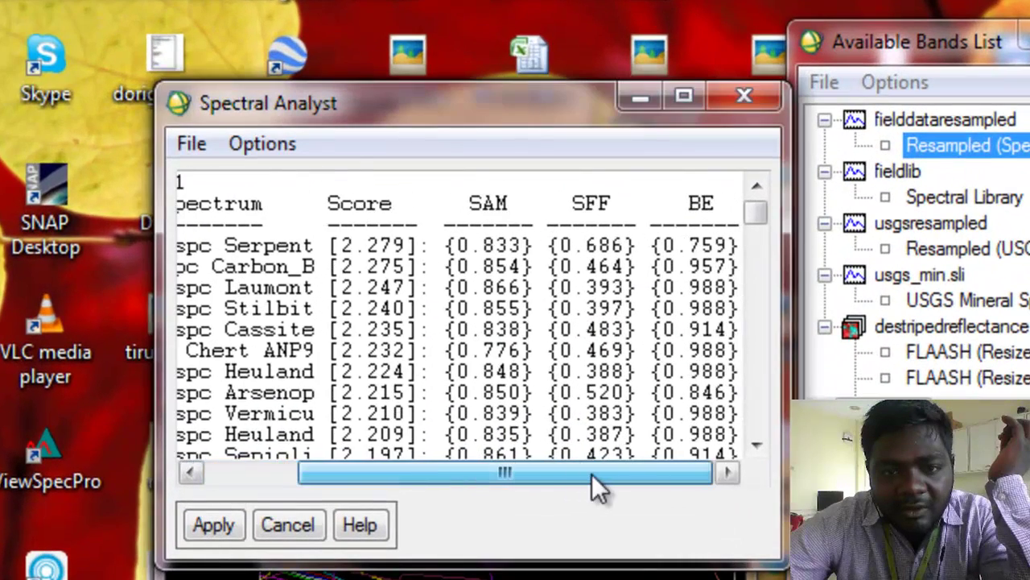
{"action": "left_click", "coordinate": [495, 244]}
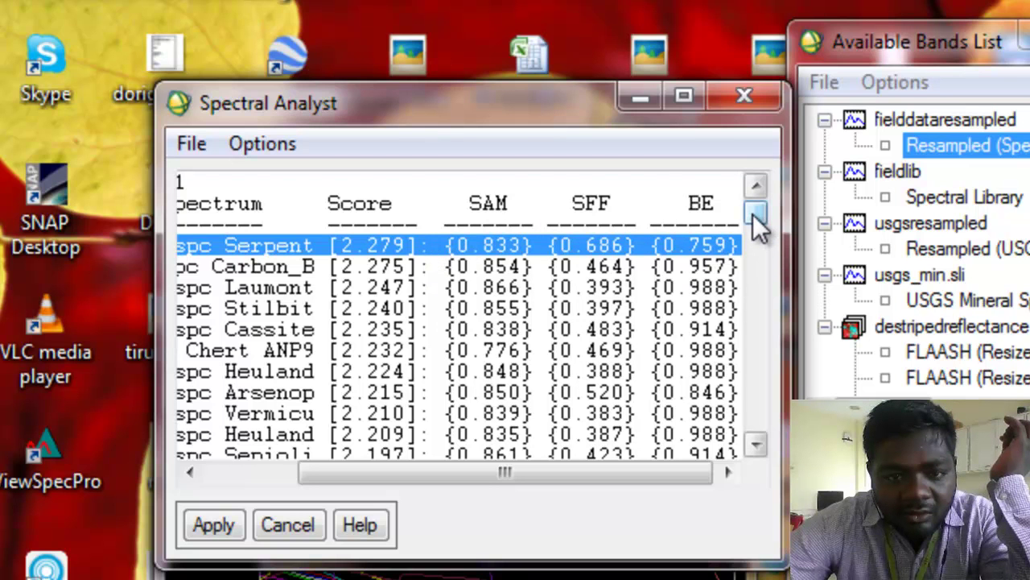
{"action": "left_click_drag", "start_coordinate": [752, 214], "coordinate": [785, 137]}
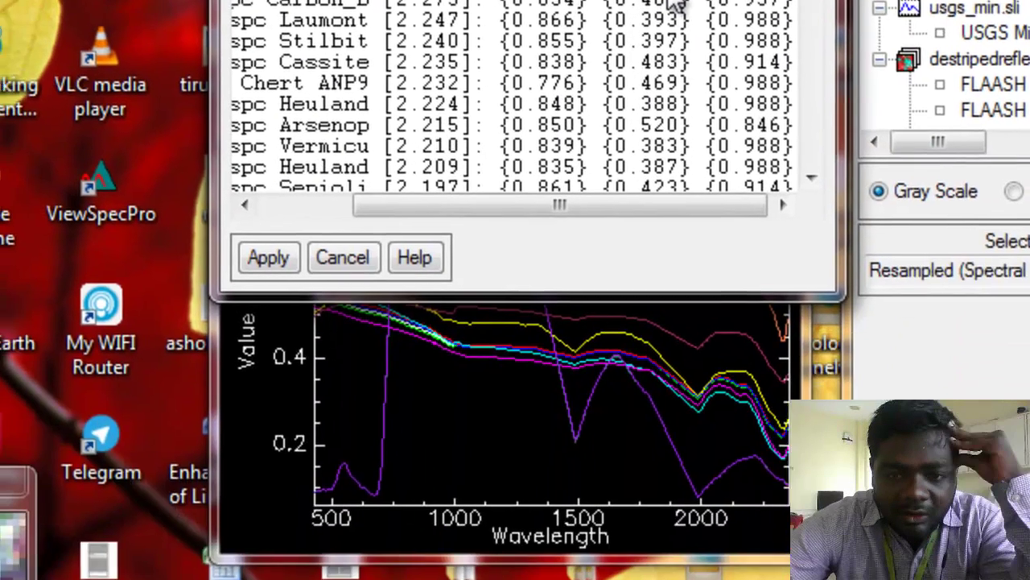
{"action": "double_click", "coordinate": [615, 251]}
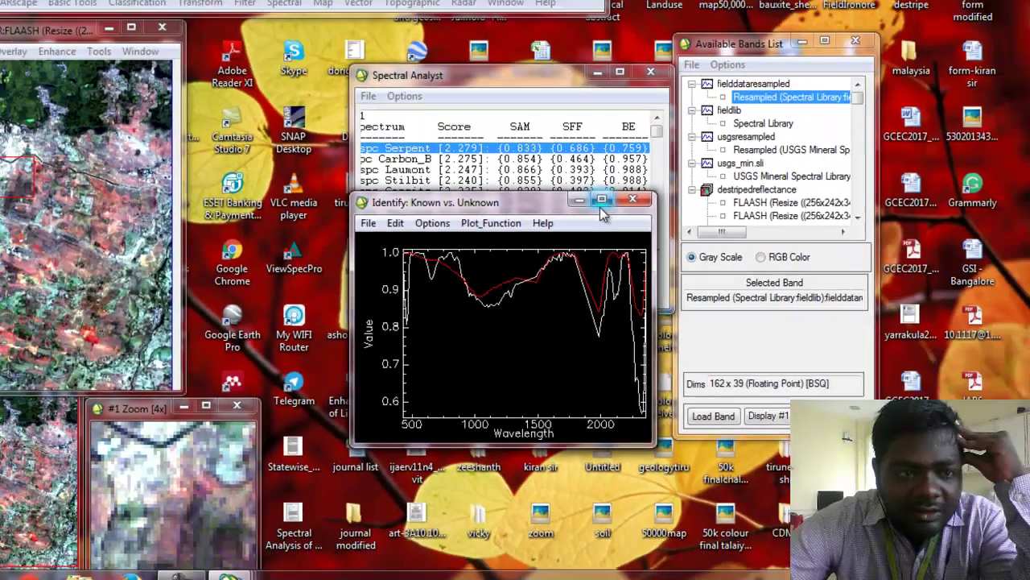
{"action": "left_click", "coordinate": [707, 54]}
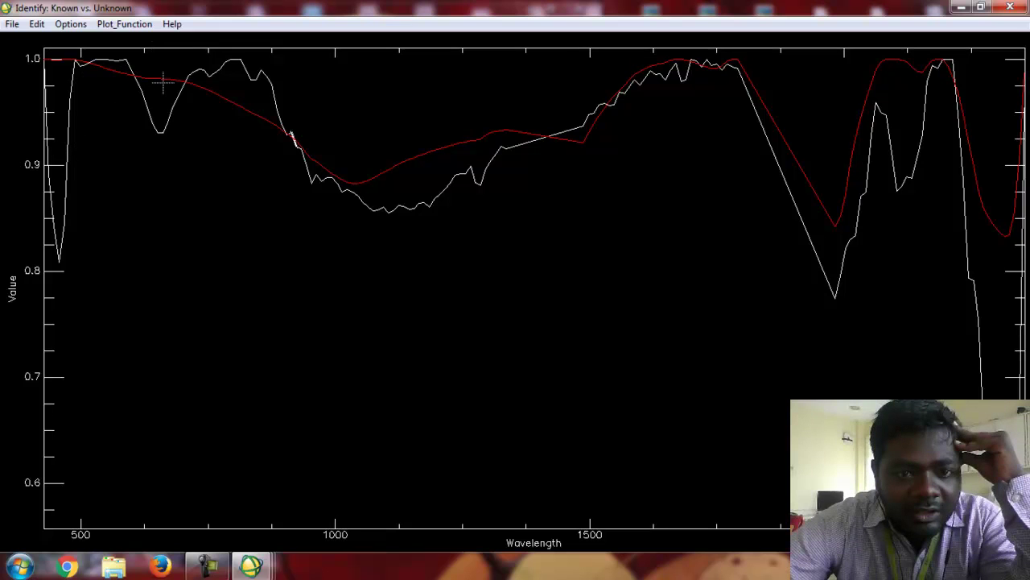
Show the plot key in the Known vs. Unknown comparison to identify both curves, and close the plot.
{"action": "right_click", "coordinate": [370, 157]}
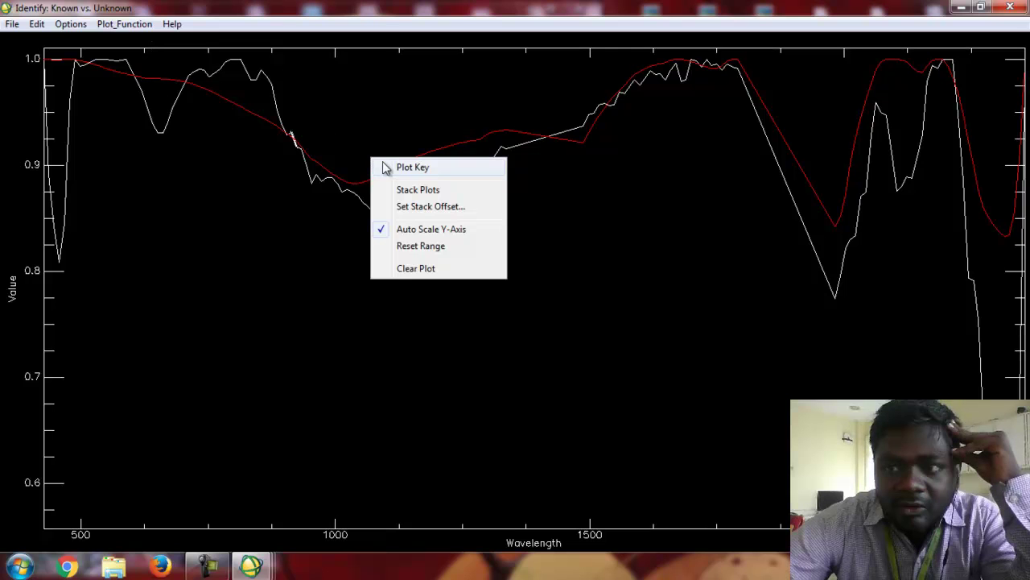
{"action": "left_click", "coordinate": [385, 167]}
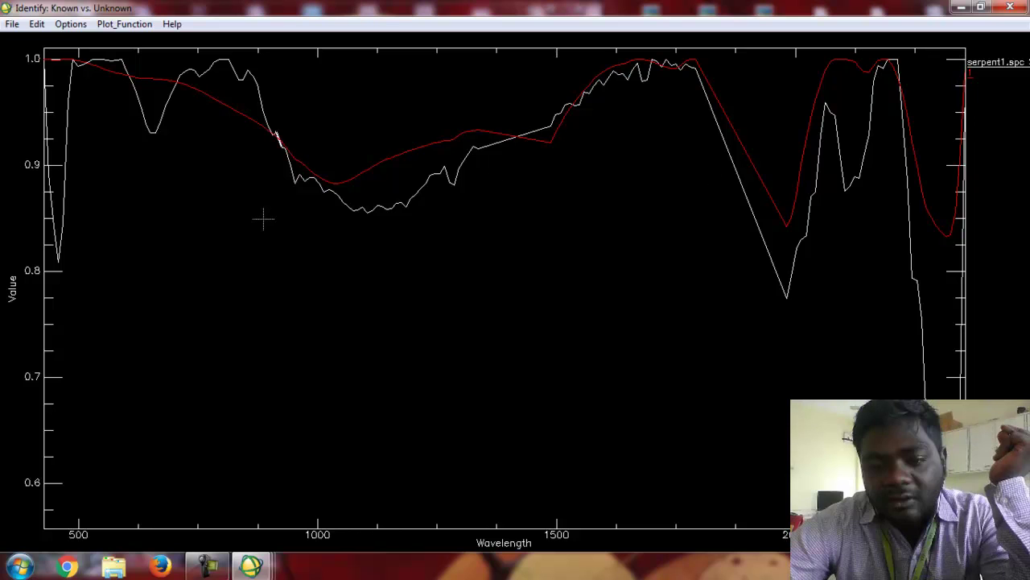
{"action": "left_click", "coordinate": [1012, 7]}
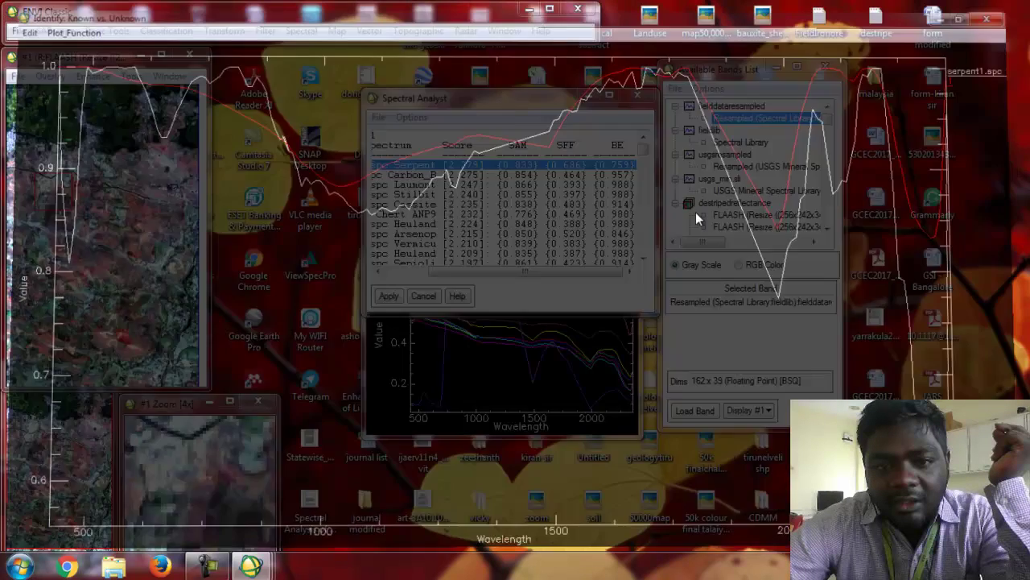